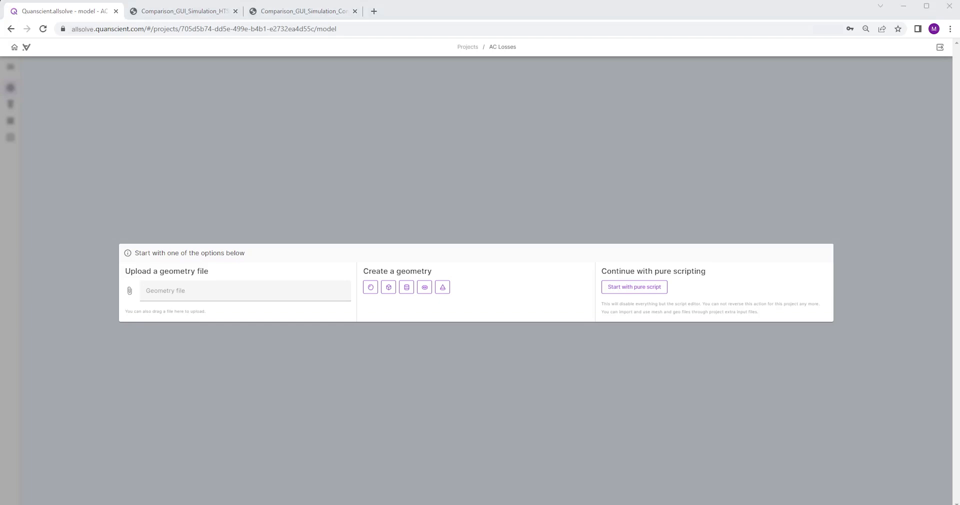
Step: Upload the geometry file and display the model transparently to show the twisted wire inside the cylinder
double_click(213, 148)
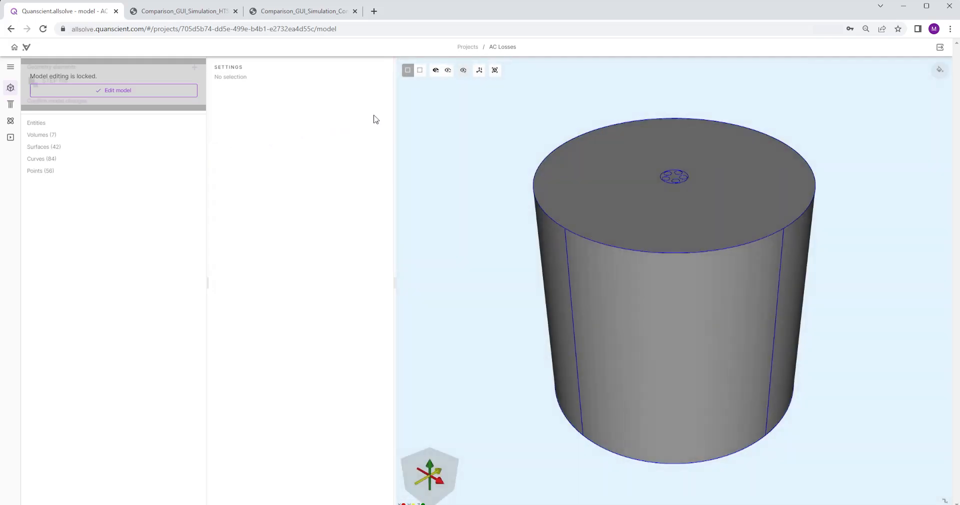
left_click(420, 70)
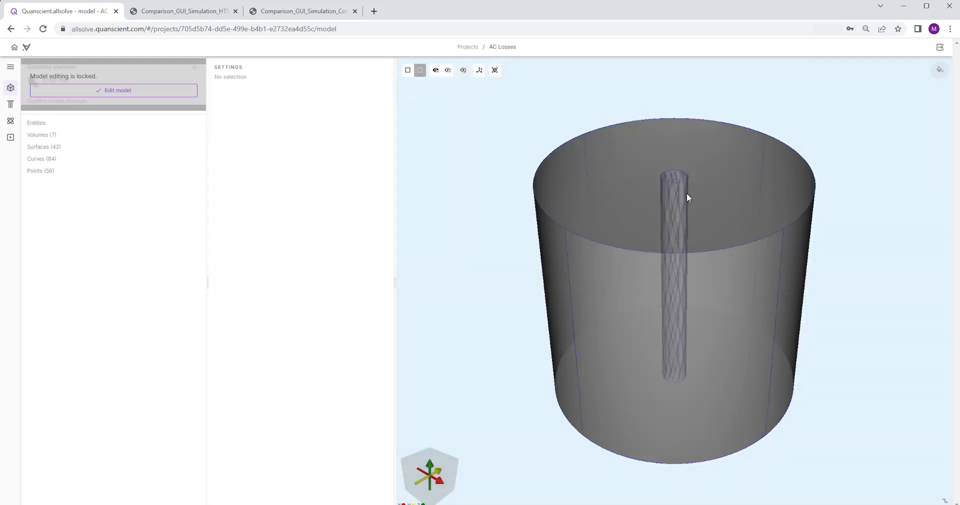
left_click_drag(664, 191, 654, 258)
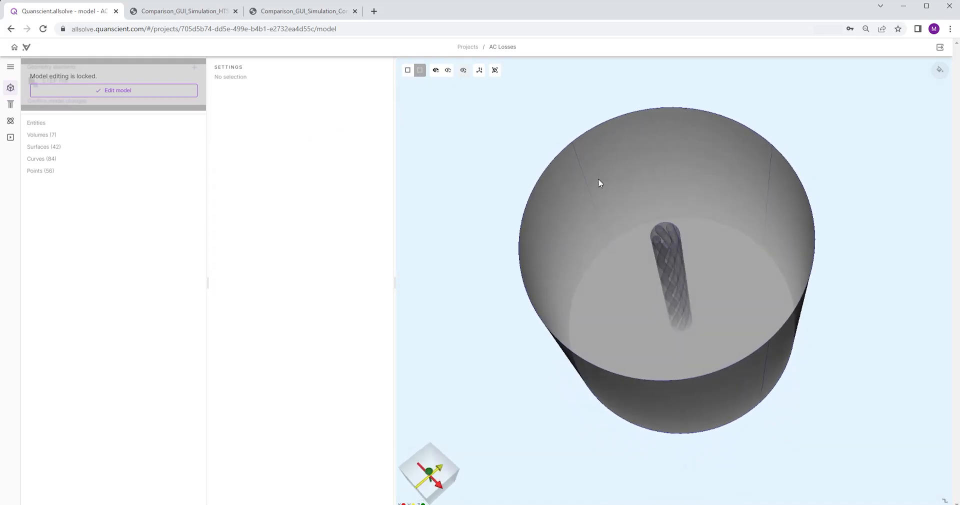
Step: Add the Air material from the library and assign it to the large outer cylinder volume
left_click(11, 106)
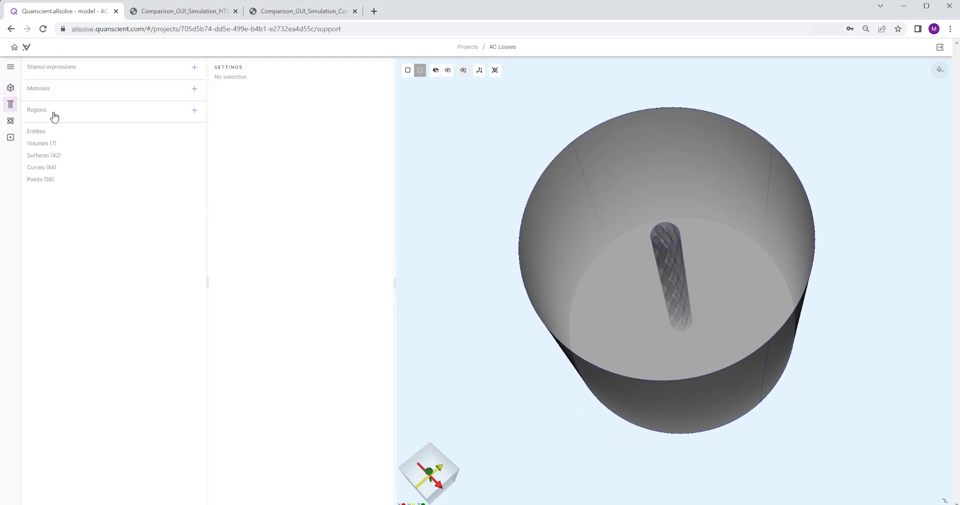
left_click(194, 88)
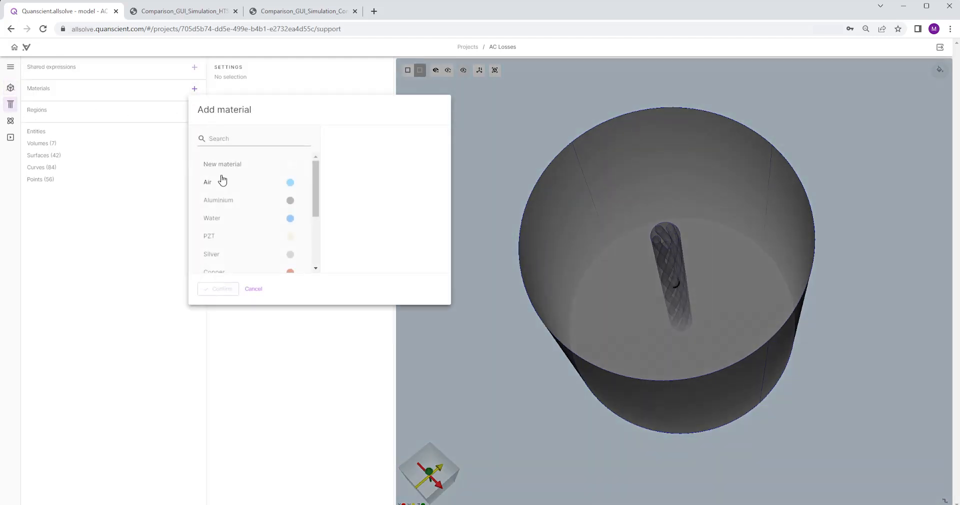
left_click(220, 184)
left_click(223, 289)
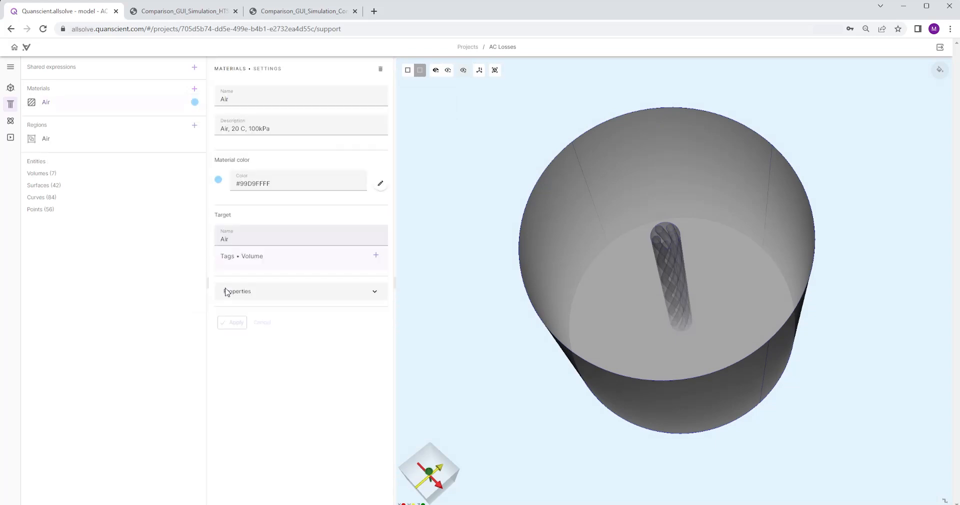
left_click(586, 223)
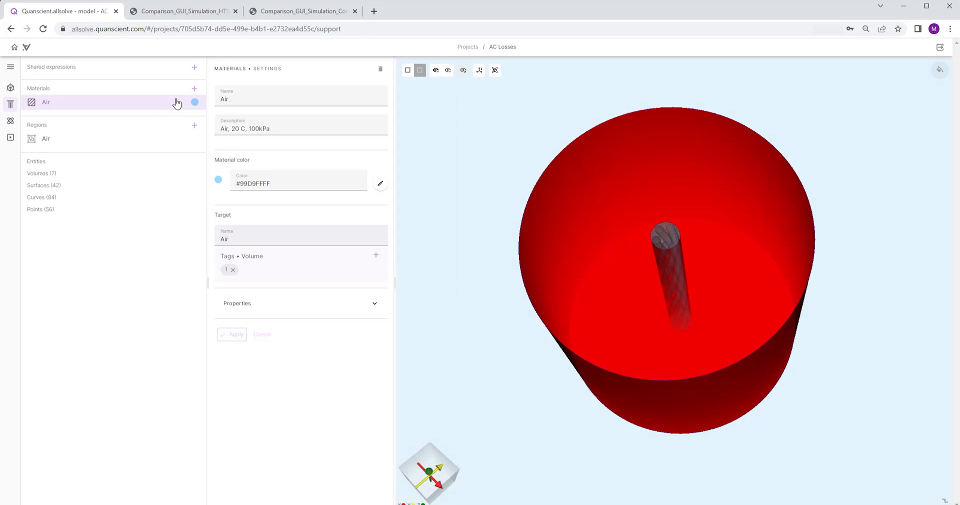
Step: Add the Copper material from the library and assign it to the central wire's matrix volume around the filaments
left_click(195, 88)
left_click(220, 133)
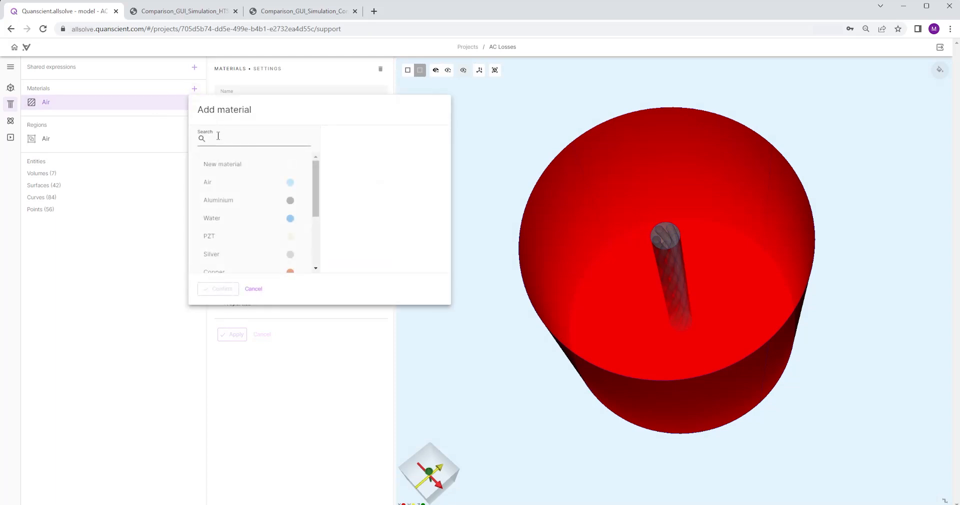
type("c")
left_click(219, 182)
left_click(216, 289)
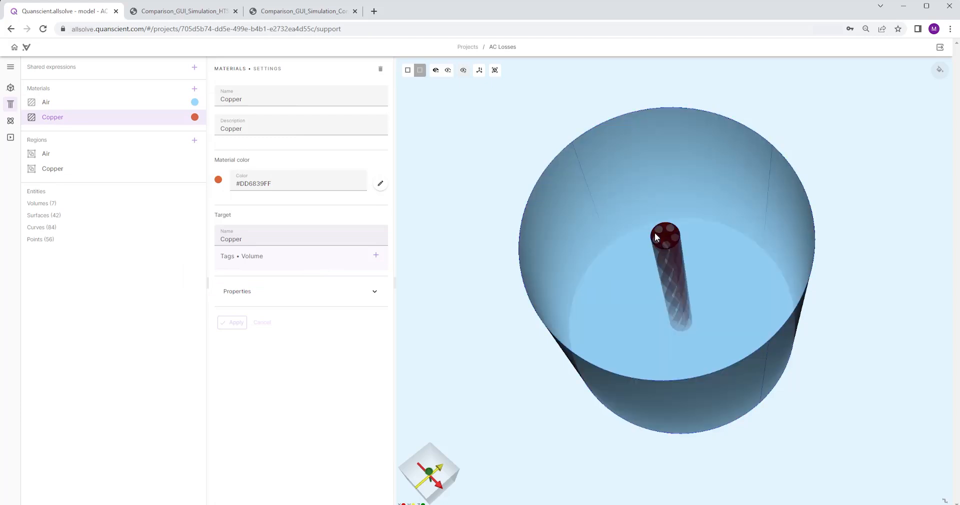
left_click(656, 237)
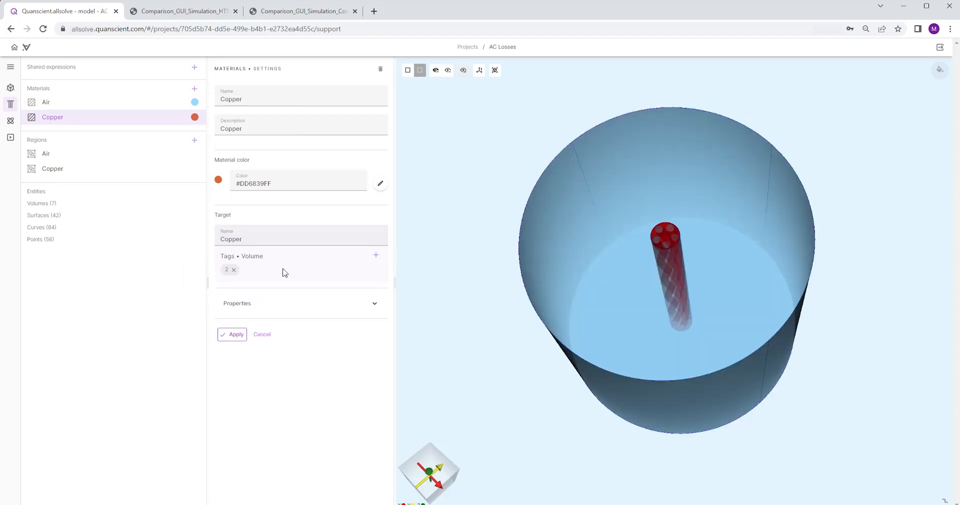
Step: Set Copper's electric conductivity to 1e10 S/m and apply the material settings
left_click(272, 308)
scroll(274, 322, "down", 3)
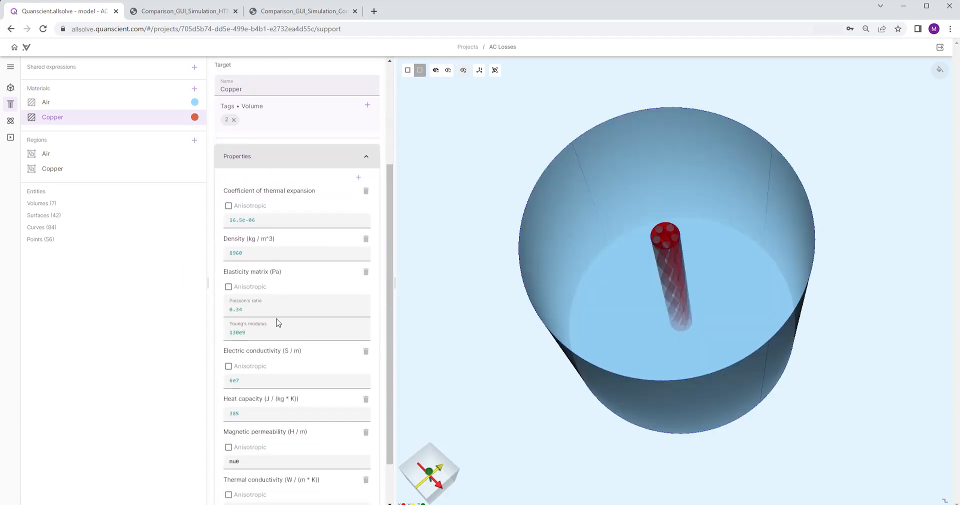
left_click_drag(225, 386, 206, 385)
type("1e10")
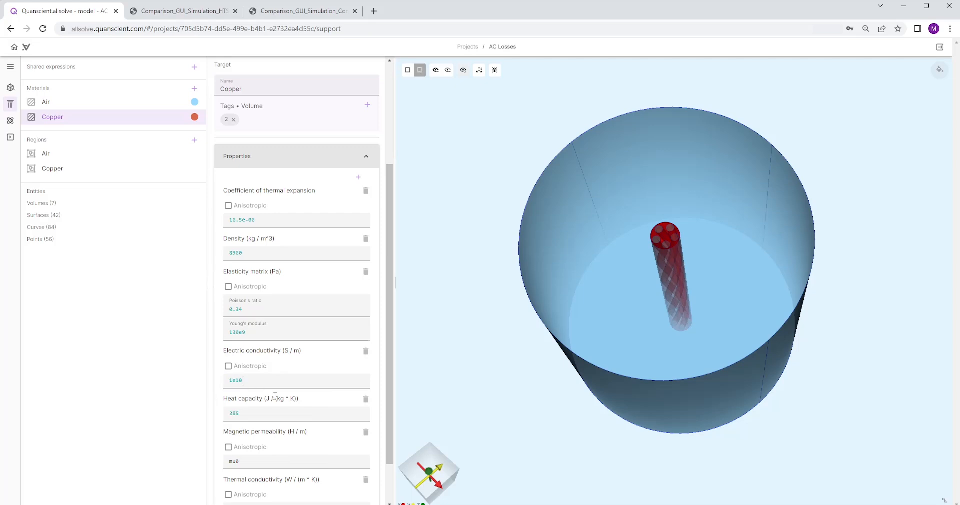
scroll(276, 396, "down", 1)
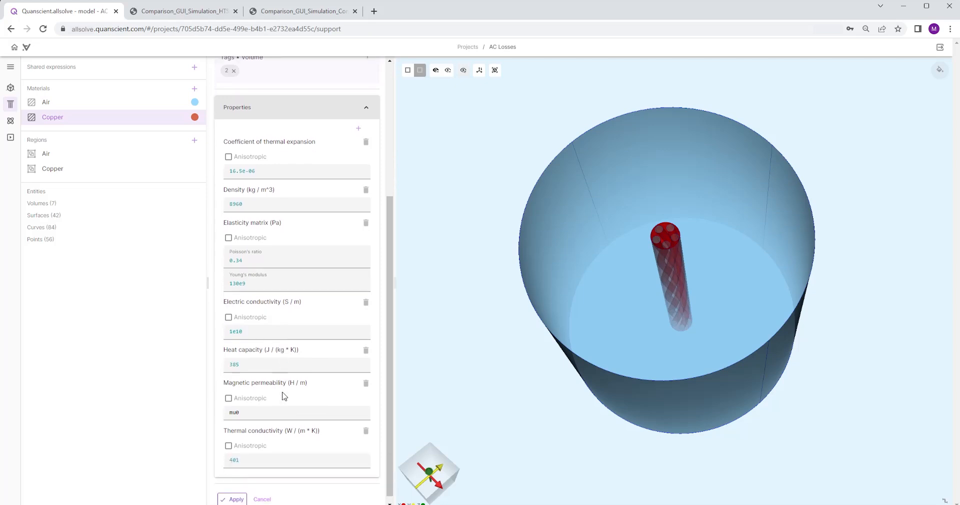
left_click(236, 495)
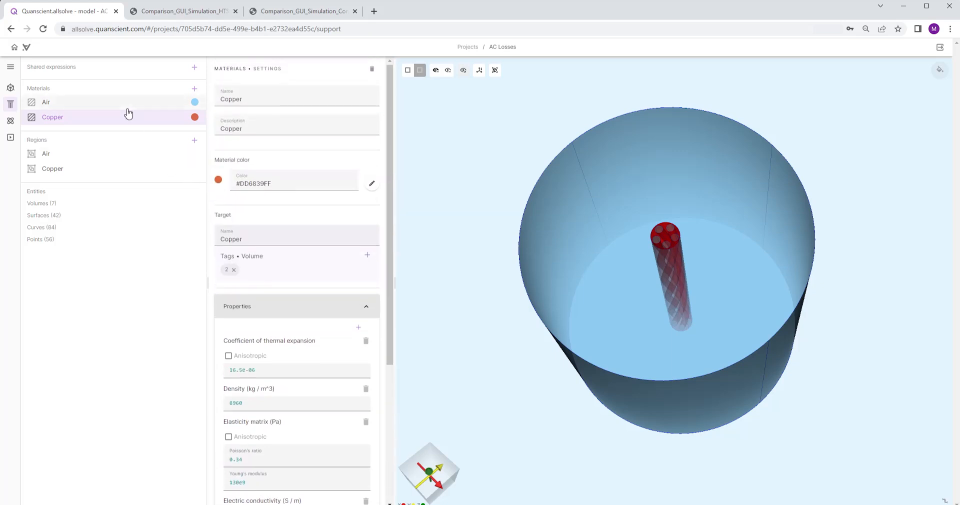
Step: Create a shared expression named n with the value 30
left_click(194, 68)
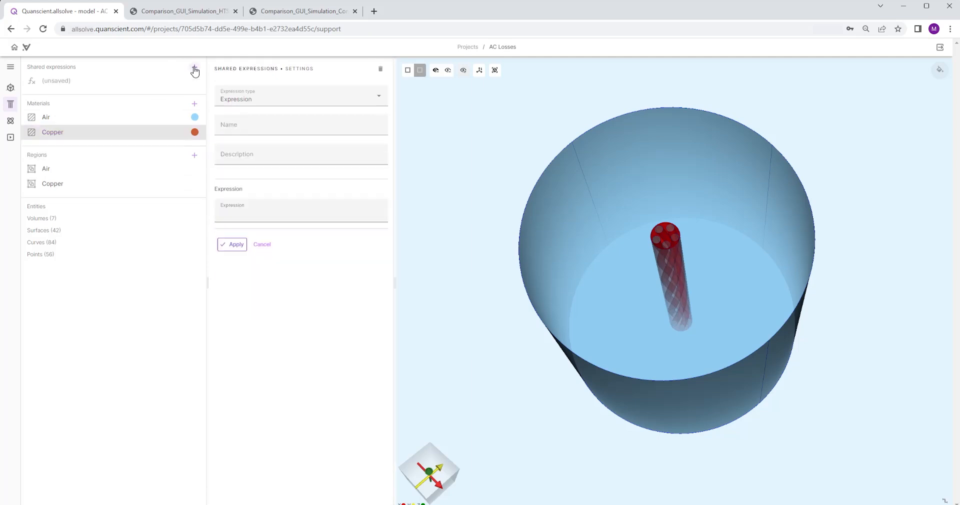
left_click(239, 129)
type("n")
left_click(243, 214)
type("30")
left_click(236, 244)
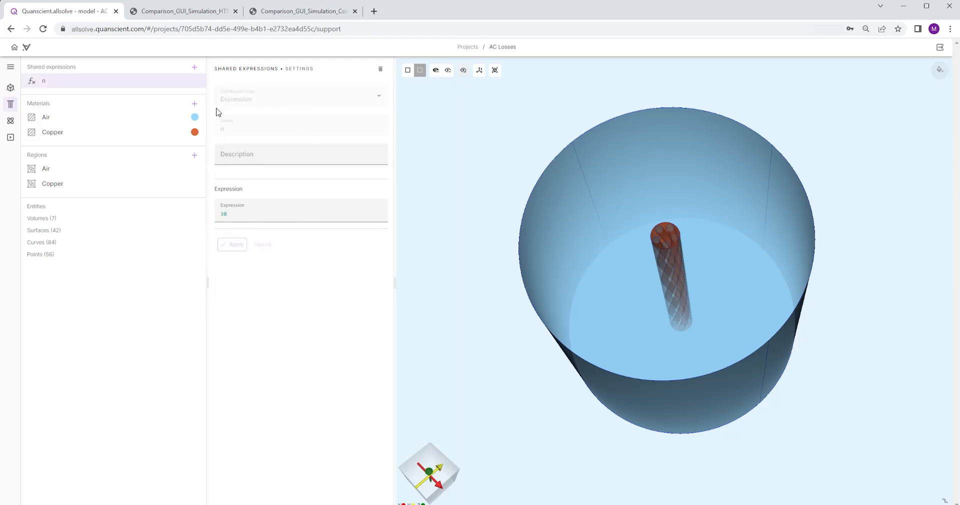
Step: Create a shared expression named Ec with the value 1e-4
left_click(194, 67)
left_click(231, 128)
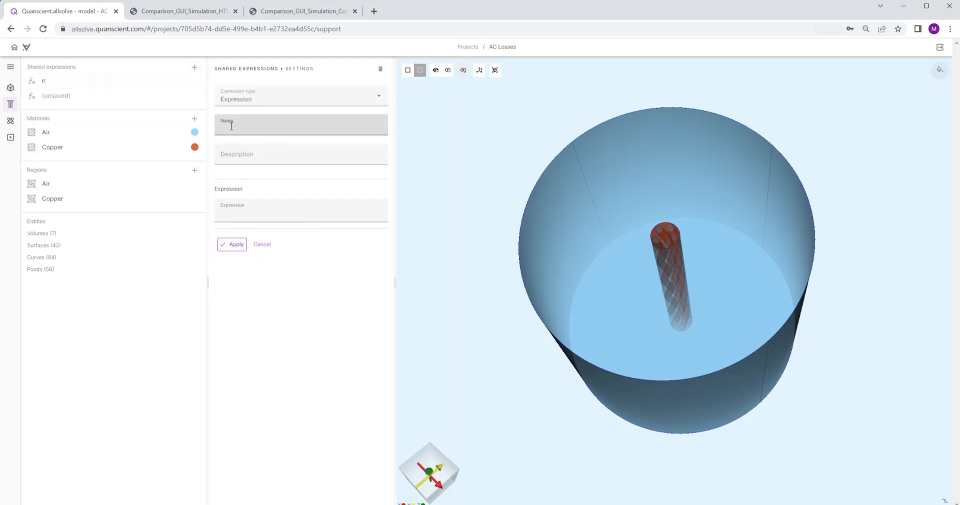
type("Ec")
left_click(245, 214)
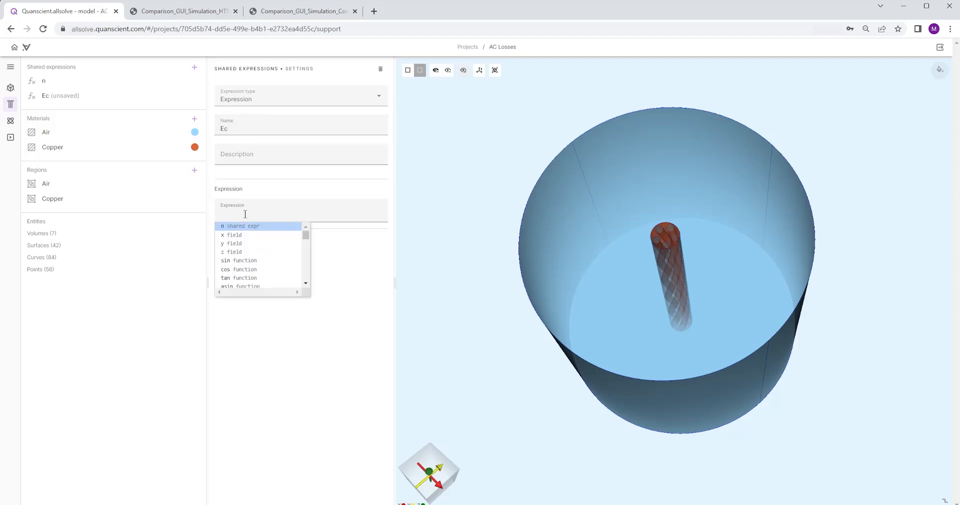
type("1e-4")
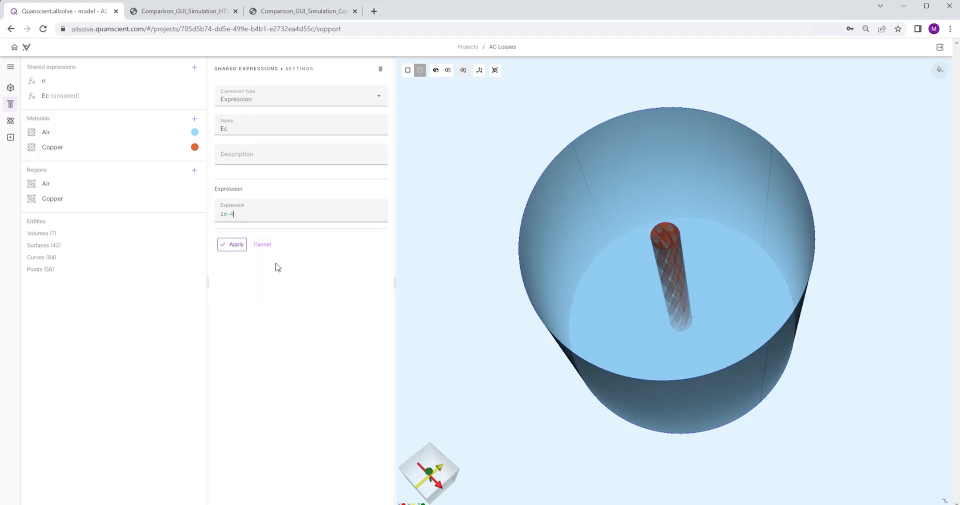
left_click(223, 245)
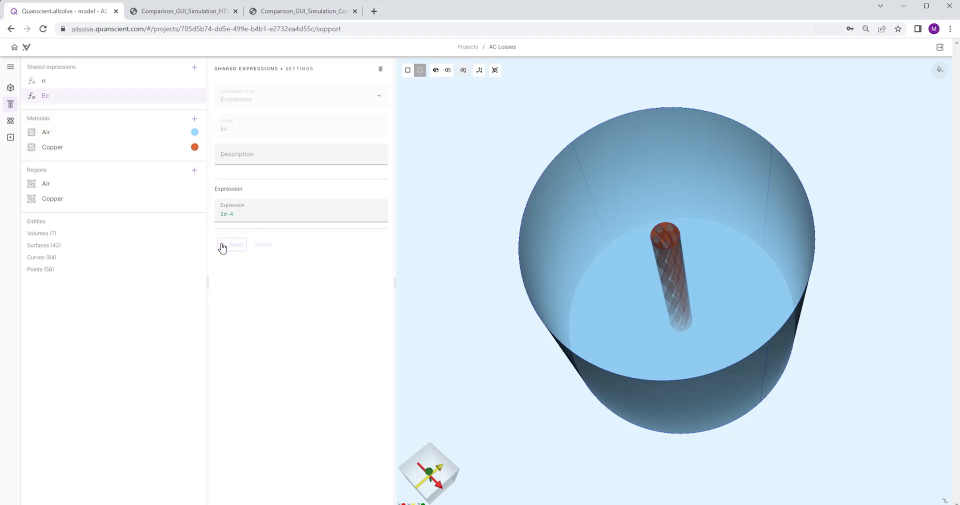
Step: Create a shared expression named Ic with the value 100
left_click(195, 67)
left_click(233, 122)
type("Ic")
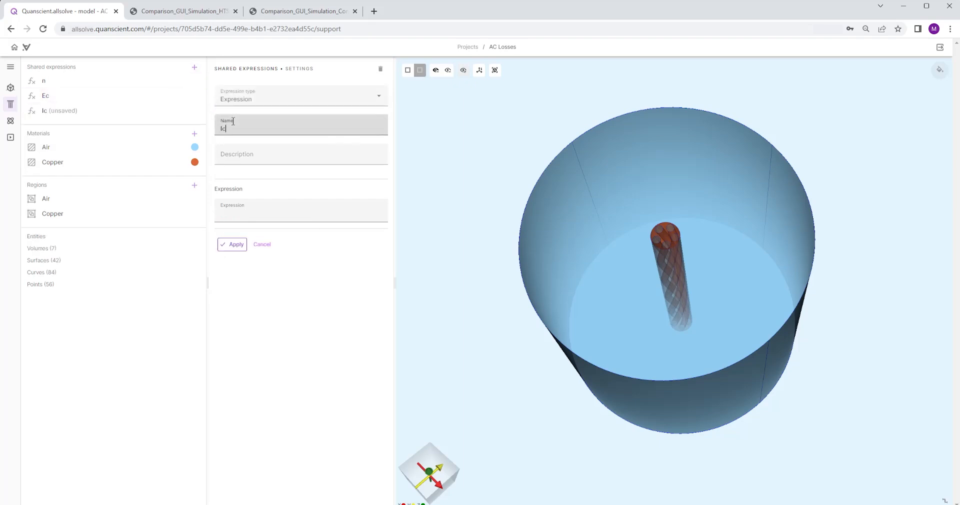
left_click(255, 212)
type("100")
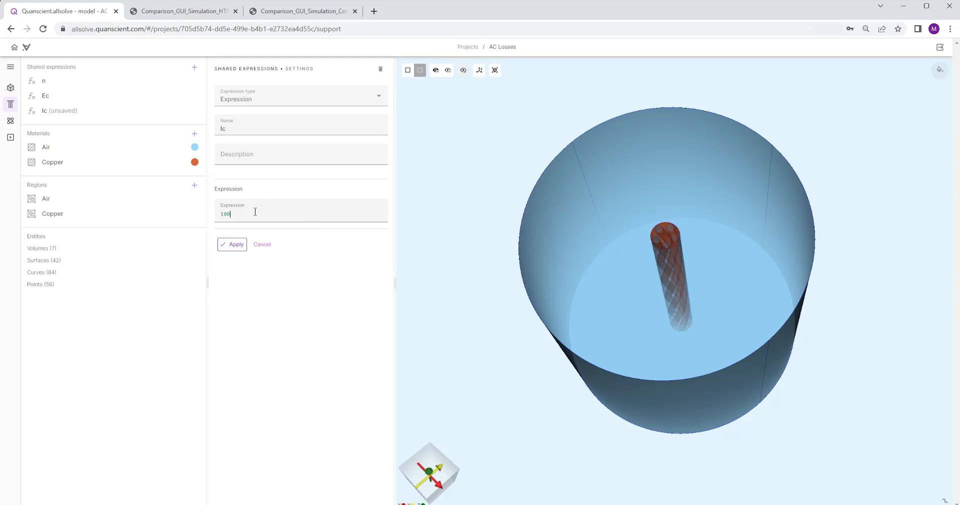
left_click(236, 244)
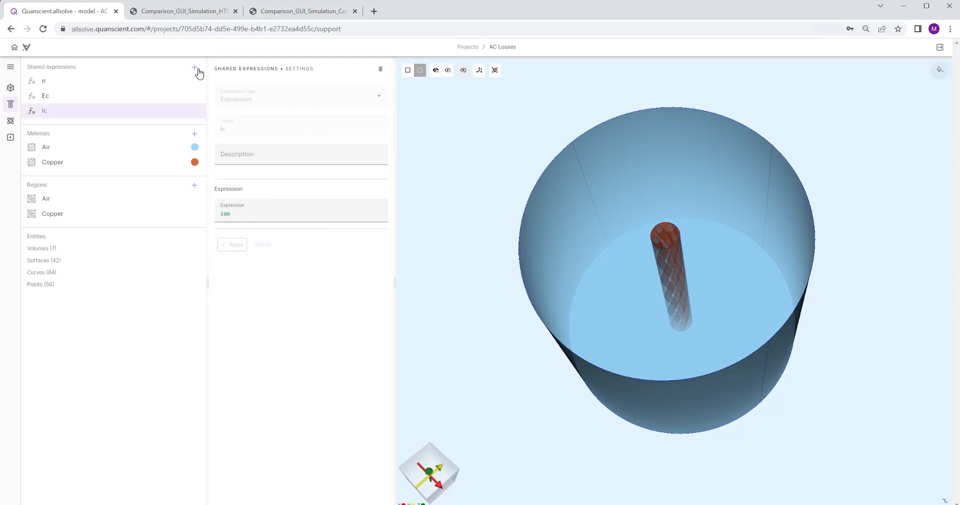
Step: Create a shared expression named Asc with the value 3.4541e-7
left_click(195, 67)
left_click(242, 127)
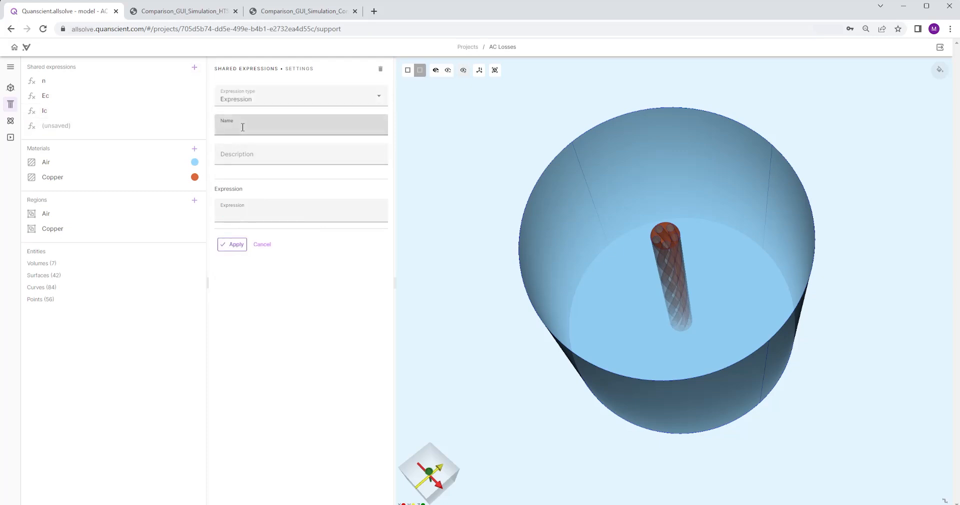
type("Asc")
left_click(250, 215)
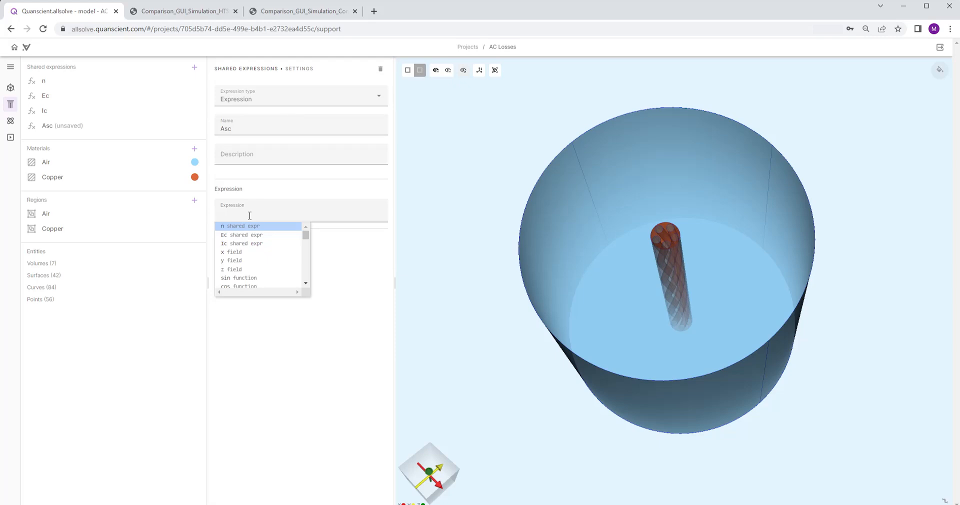
type("3.")
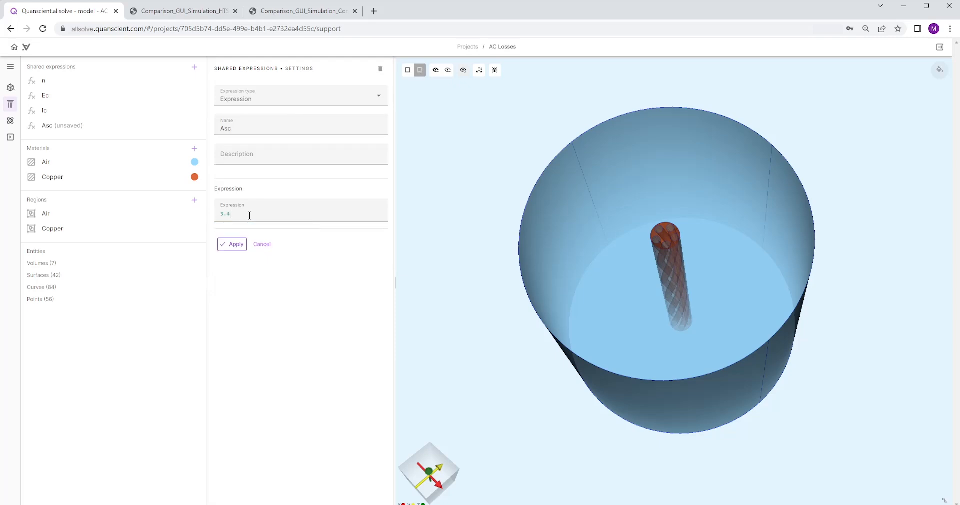
type("4541e-7")
left_click(236, 245)
Step: Create a shared expression named Jc defined as Ic/Asc
left_click(195, 69)
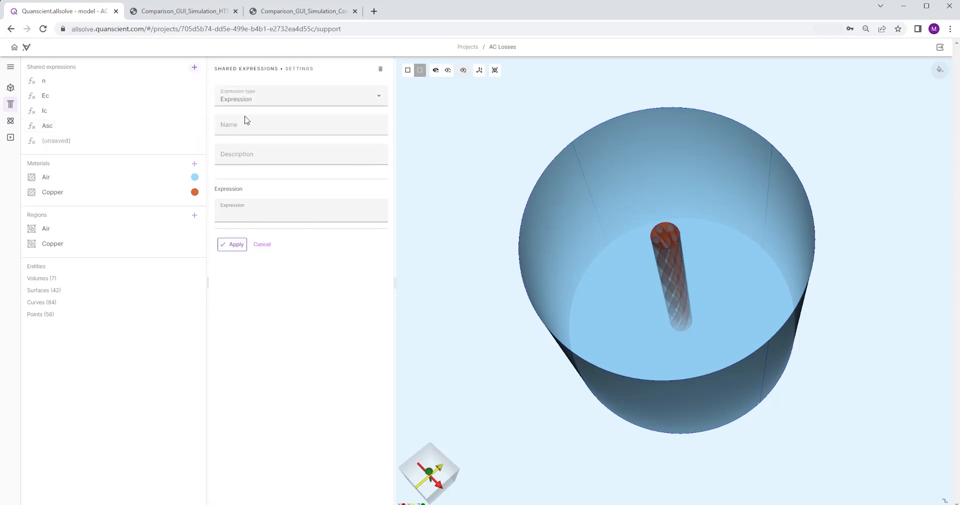
left_click(254, 128)
type("Jc")
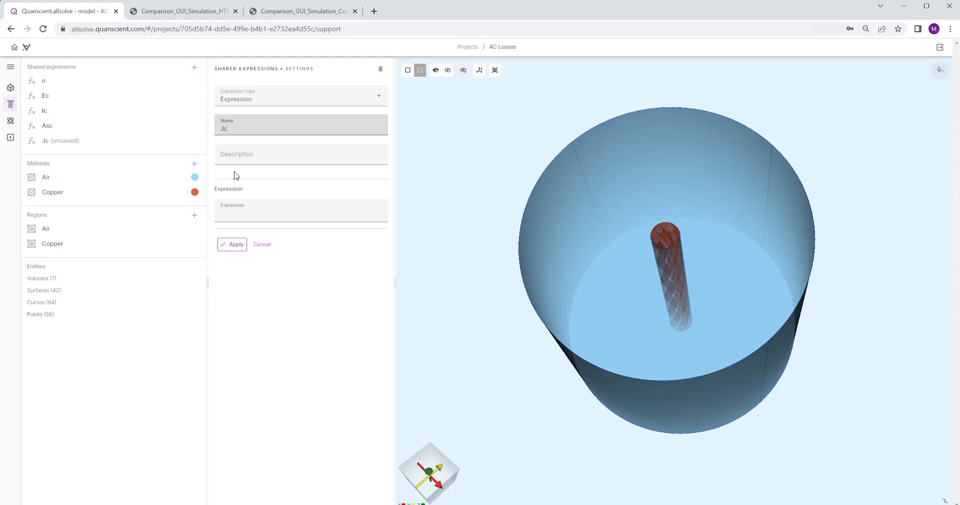
left_click(226, 216)
type("Ic/")
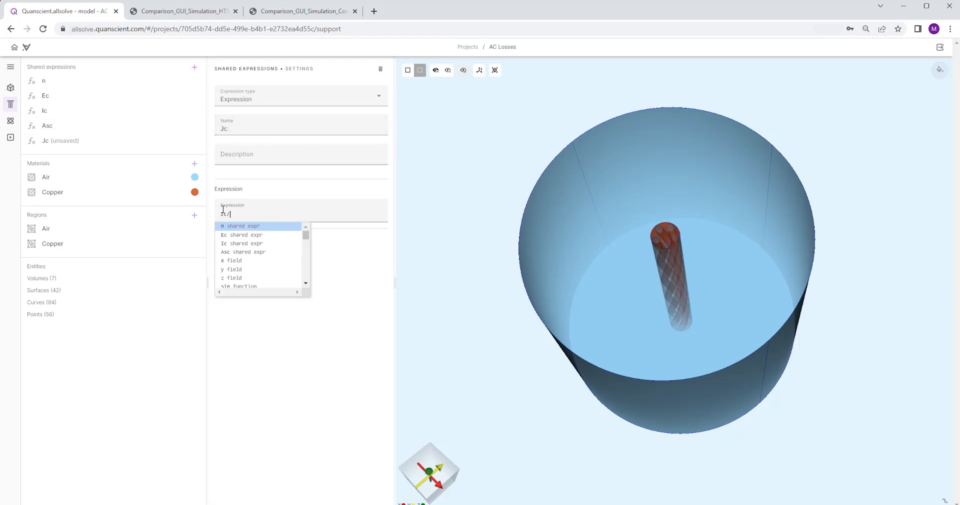
type("Asc")
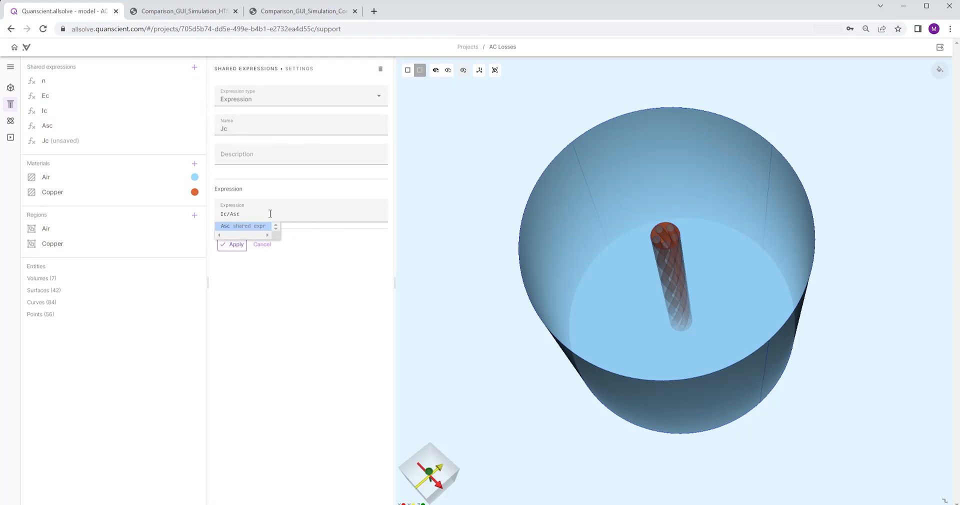
left_click(242, 248)
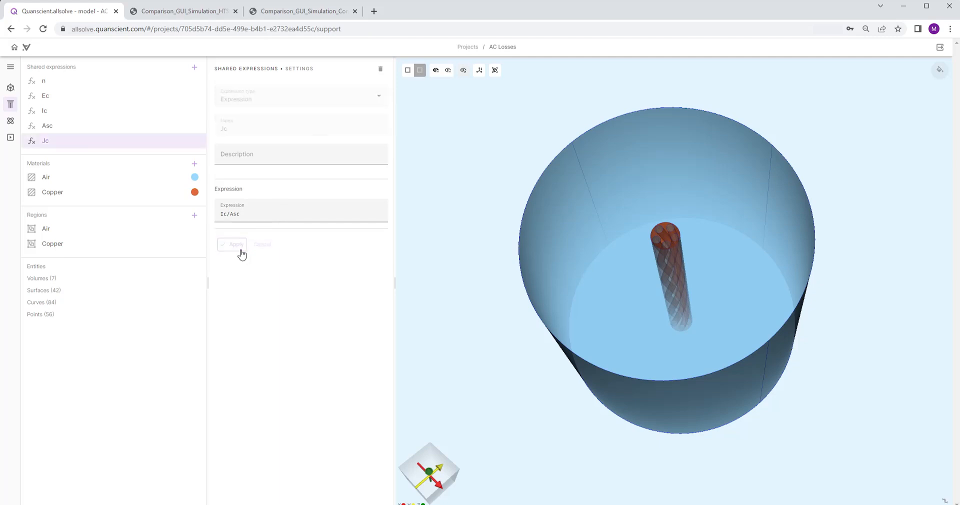
Step: Create a shared expression named freq with the value 50
left_click(196, 70)
left_click(240, 123)
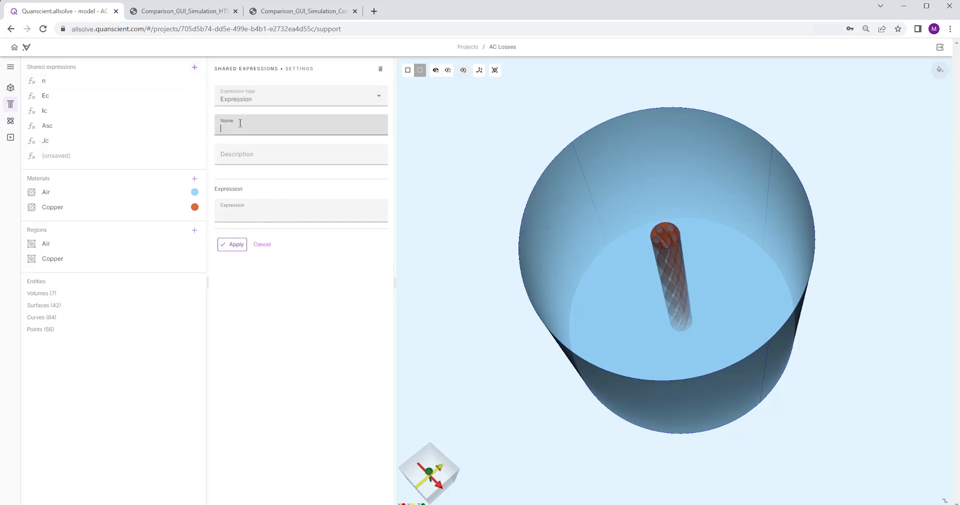
type("freq")
left_click(225, 214)
type("50")
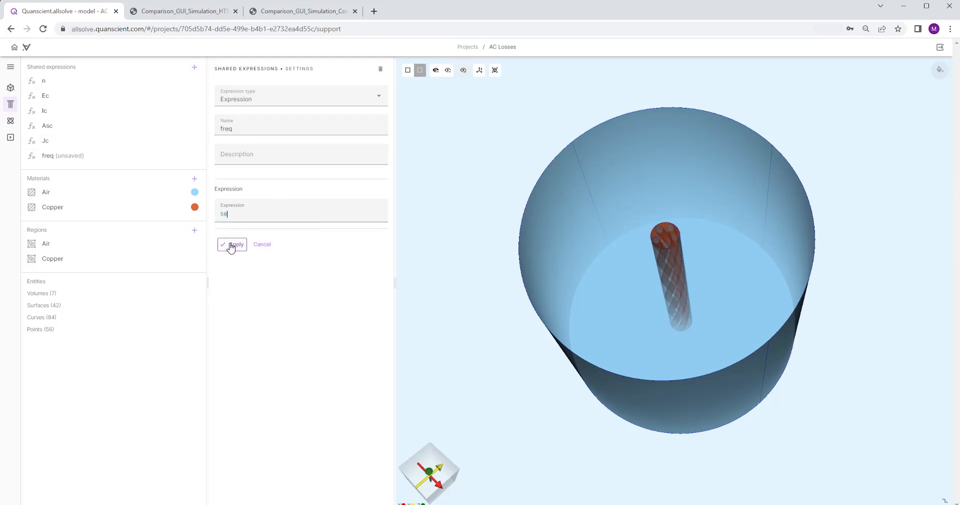
left_click(233, 244)
Step: Add a new material without any existing properties and name it SC material
left_click(195, 179)
type("c")
left_click(227, 257)
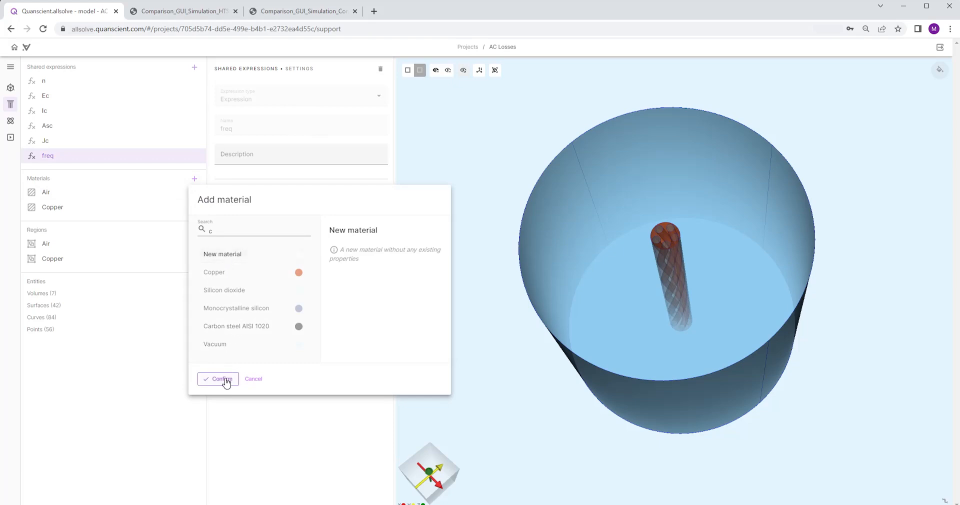
left_click(225, 378)
left_click_drag(268, 99, 219, 113)
type("SC ma")
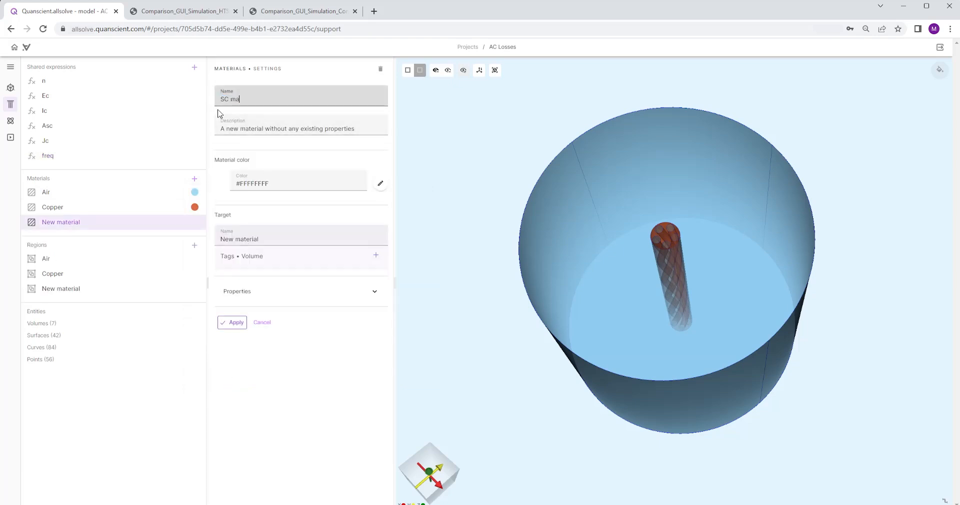
type("terial")
Step: Name the SC material's target region sc and assign the five twisted filament volumes 3, 4, 5, 6 and 7
left_click_drag(270, 239, 217, 253)
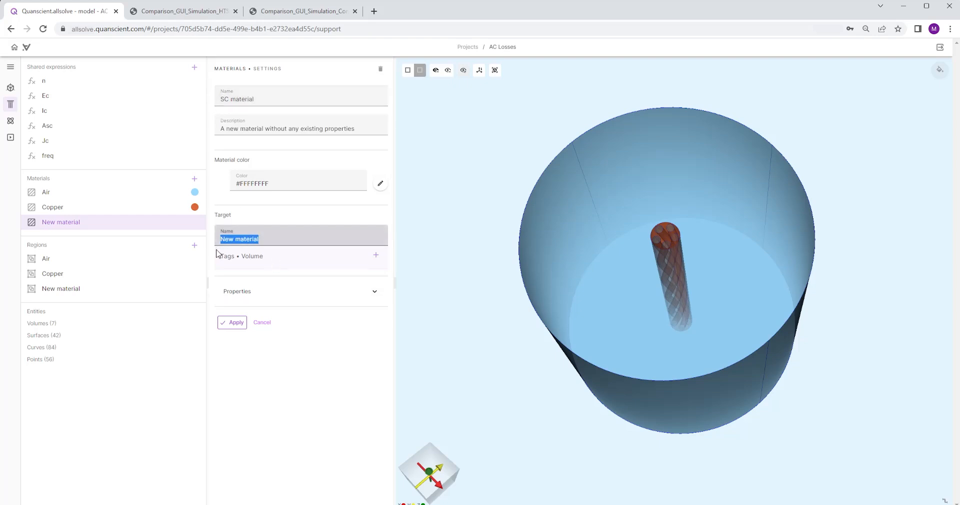
type("SC")
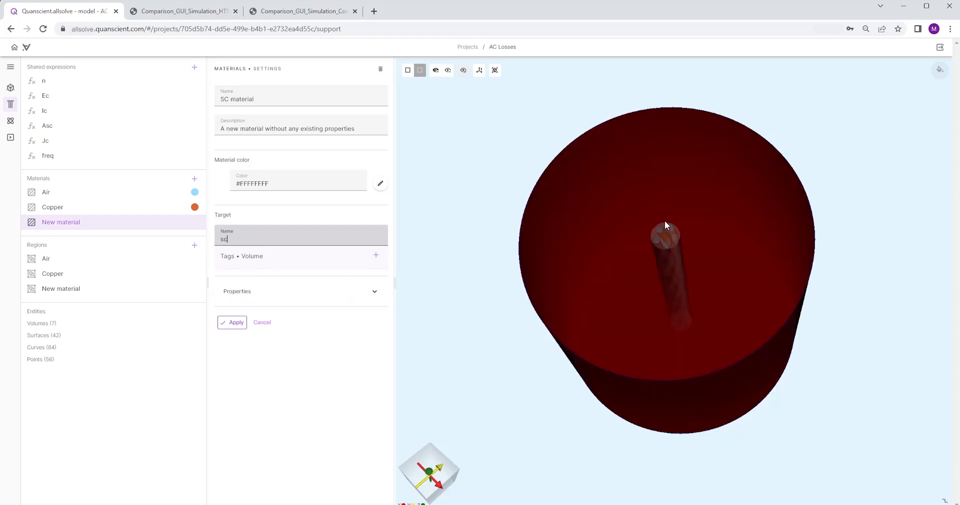
left_click(659, 227)
left_click(672, 230)
left_click(674, 237)
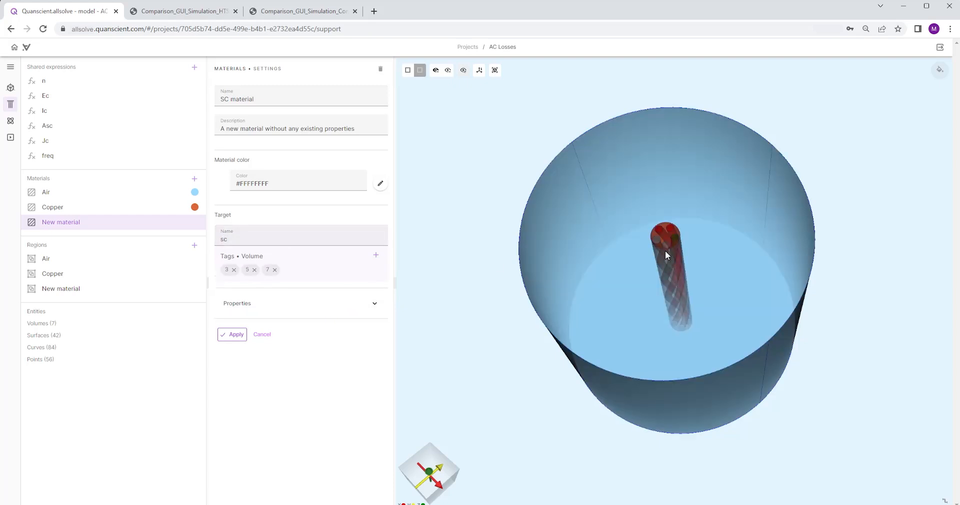
scroll(665, 215, "up", 2)
left_click(663, 228)
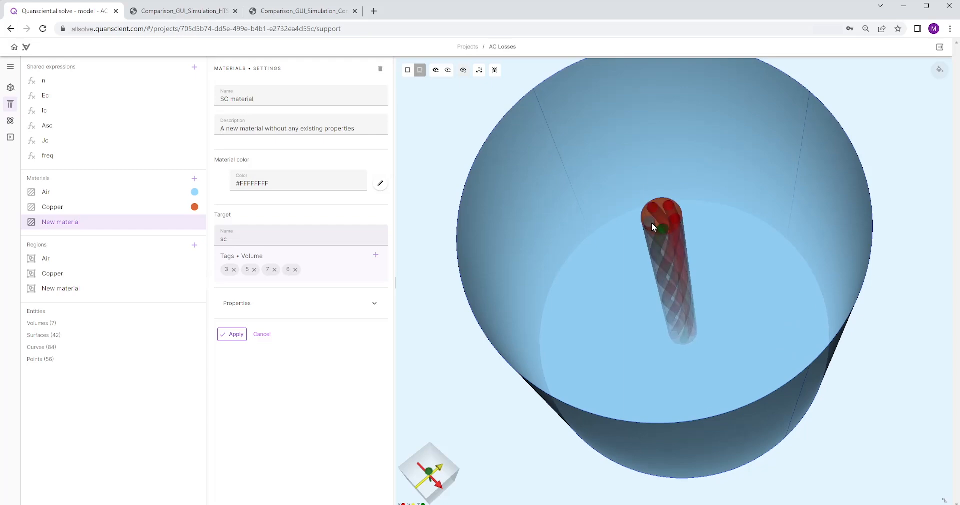
left_click(650, 221)
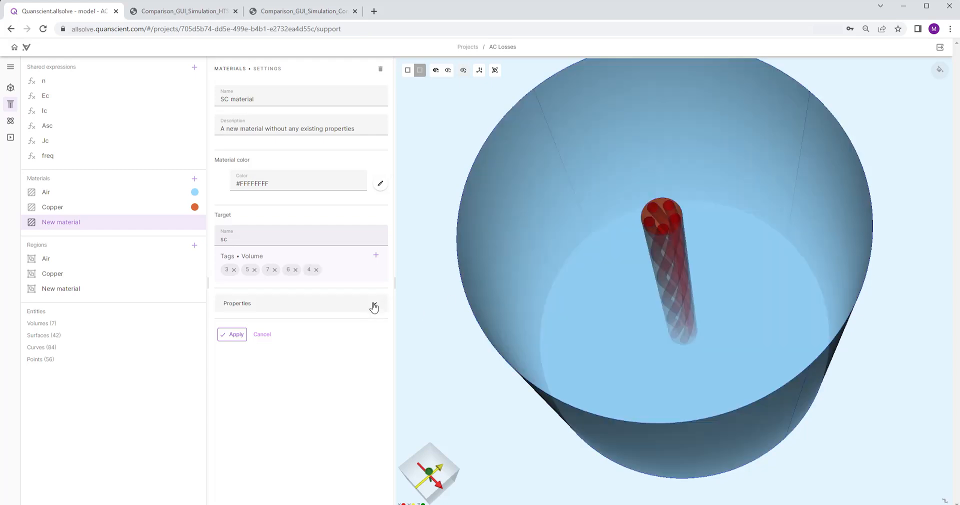
Step: Add a magnetic permeability property to the SC material with the value mu0
left_click(374, 304)
left_click(371, 326)
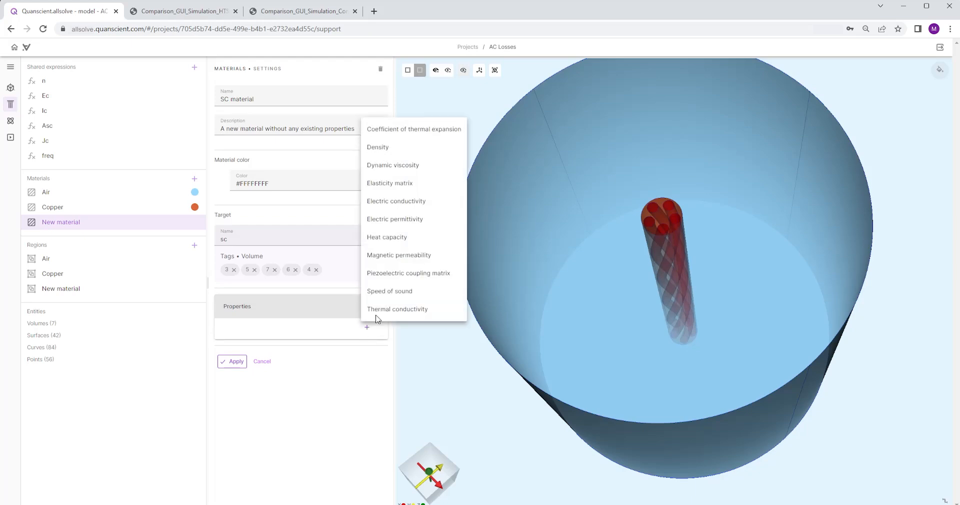
left_click(385, 260)
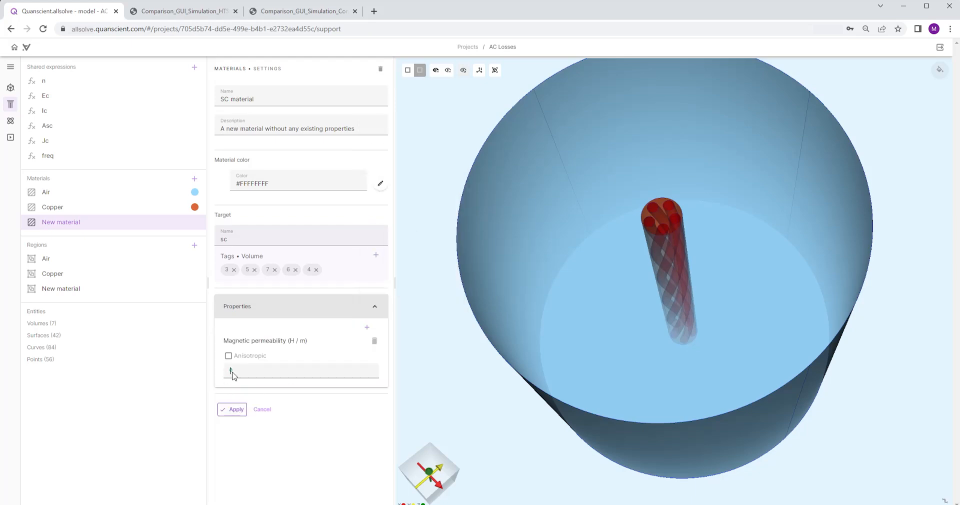
left_click(248, 373)
type("mu0")
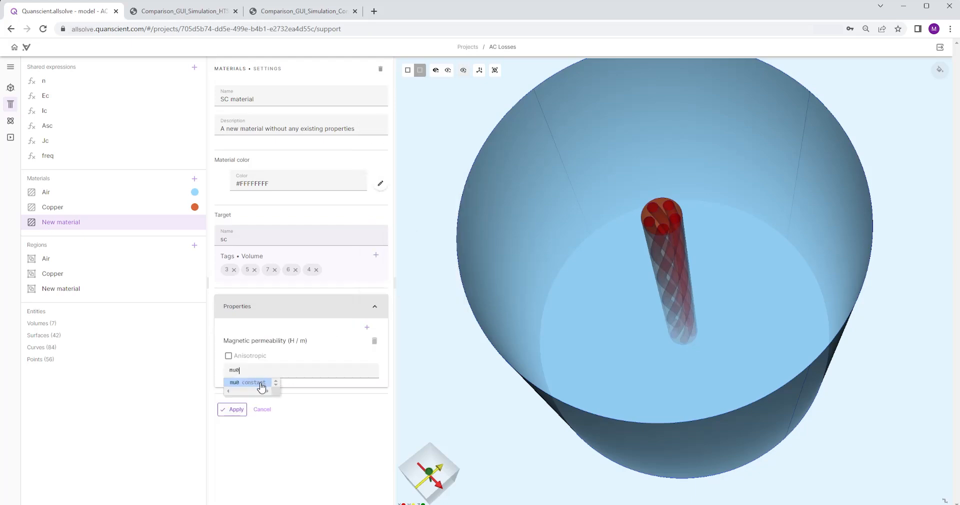
Step: Add electric conductivity max(min( Jc/Ec * (norm(j)/Jc)^(1-n) , 1e18), 1e6) to the SC material and apply its settings
left_click(367, 327)
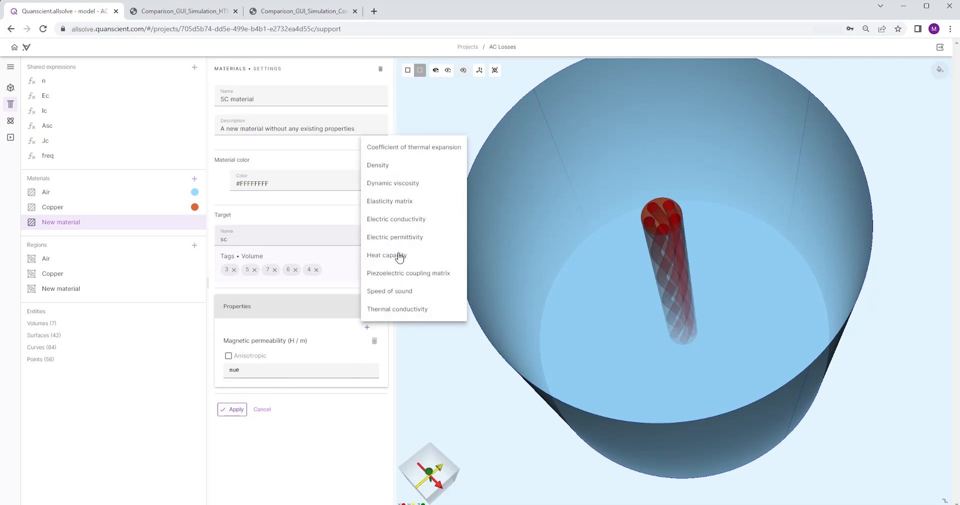
left_click(404, 220)
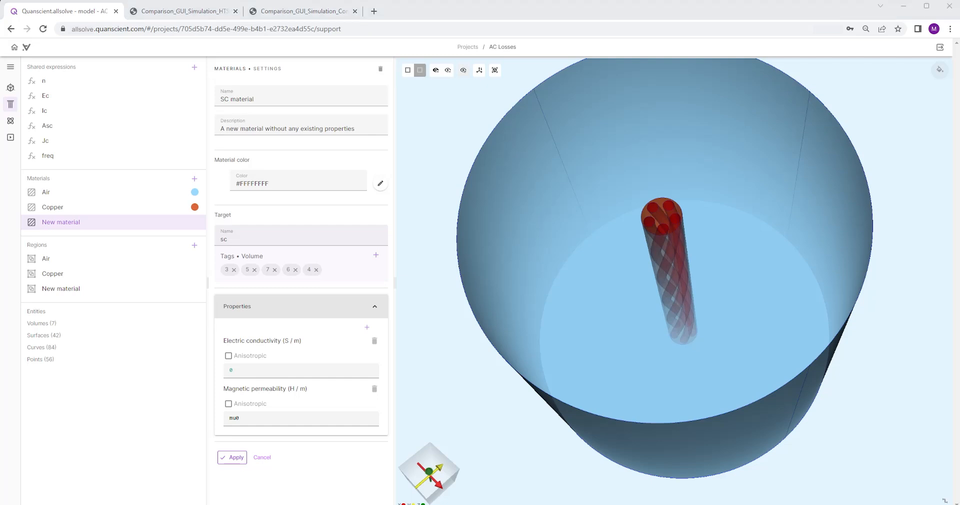
left_click(258, 373)
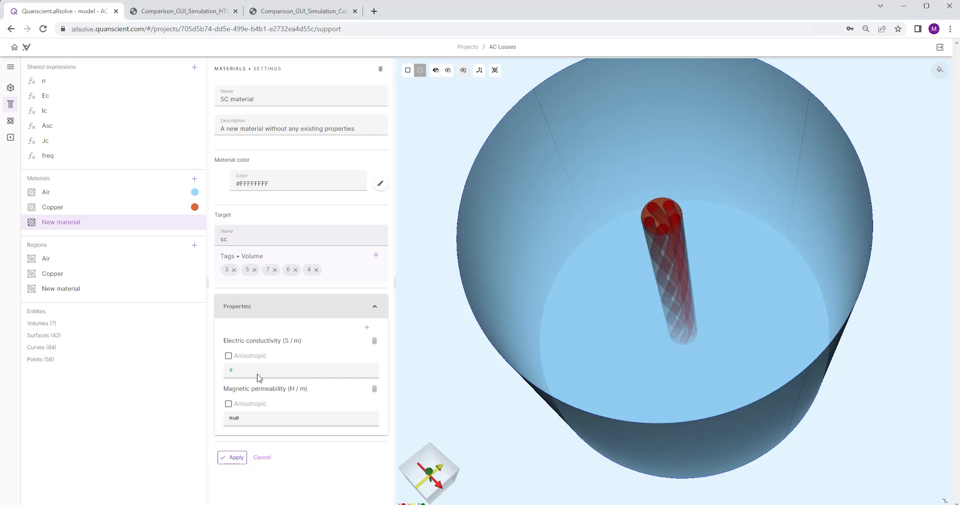
key("ctrl+a")
type("max(min( Jc/Ec * (norm(j)/Jc)^(1-n) , 1e18), 1e6)")
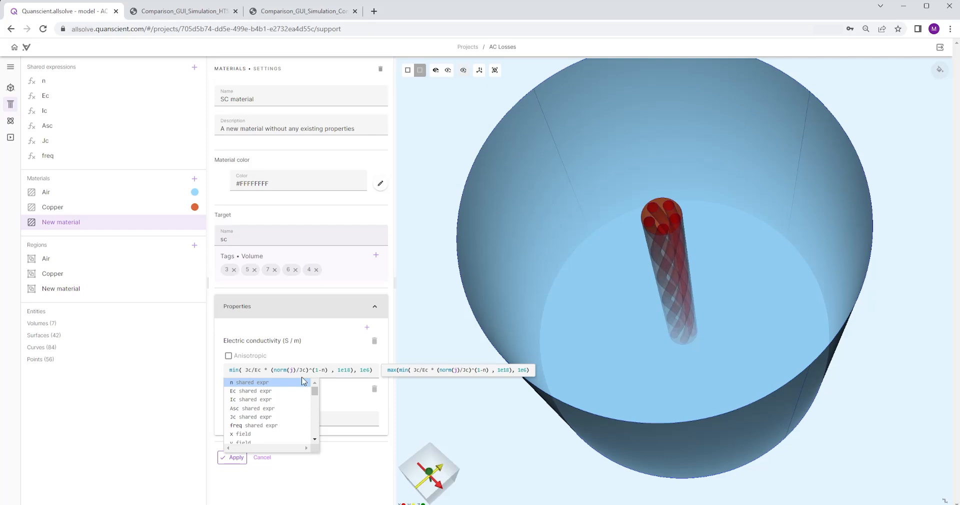
key("Home")
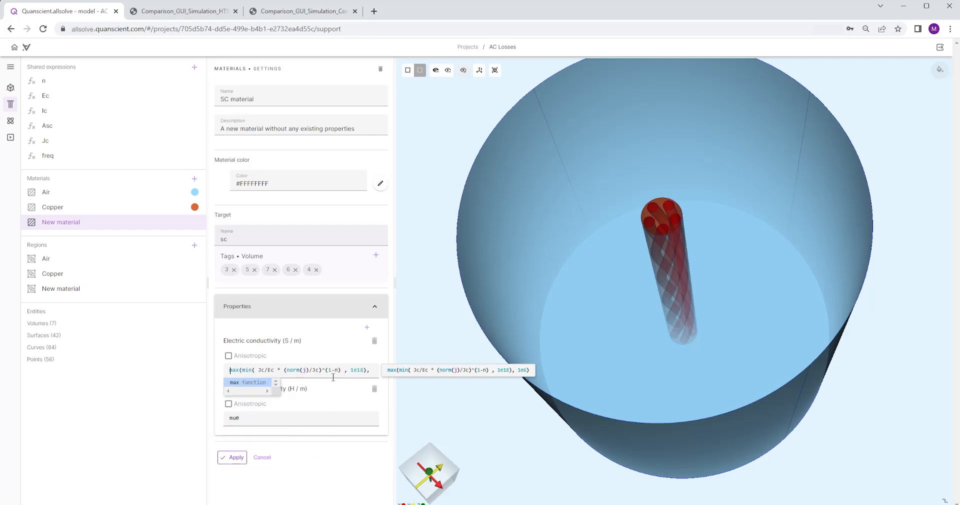
left_click(232, 457)
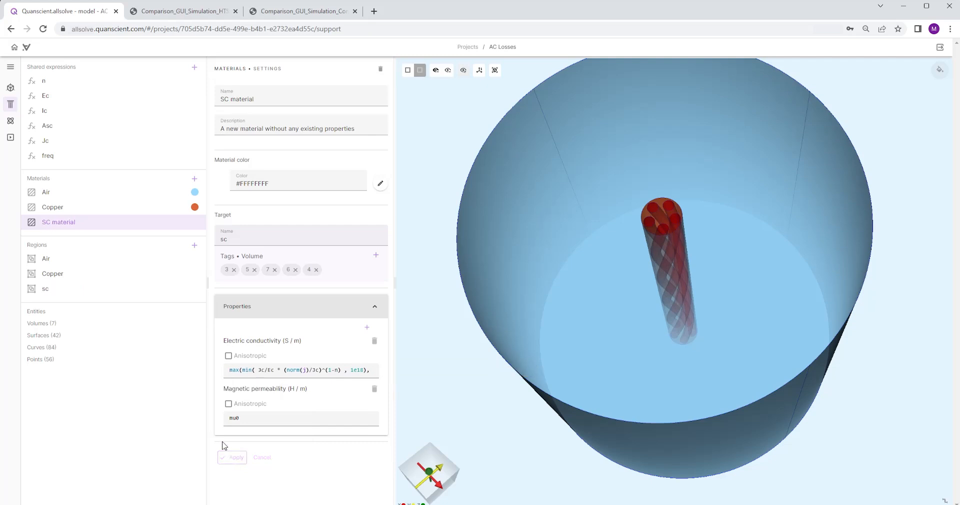
Step: Add Magnetism φ physics and set its analysis type to Transient
left_click(11, 121)
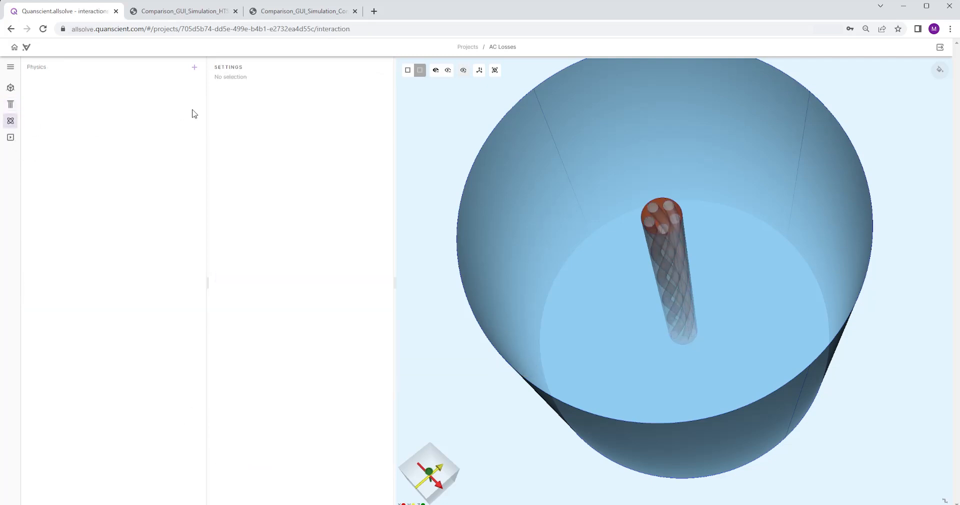
left_click(195, 70)
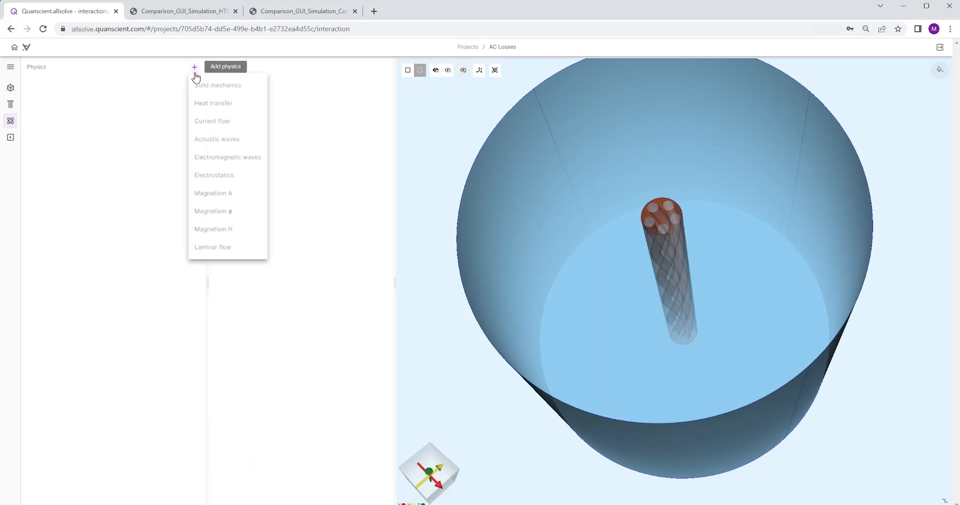
left_click(222, 212)
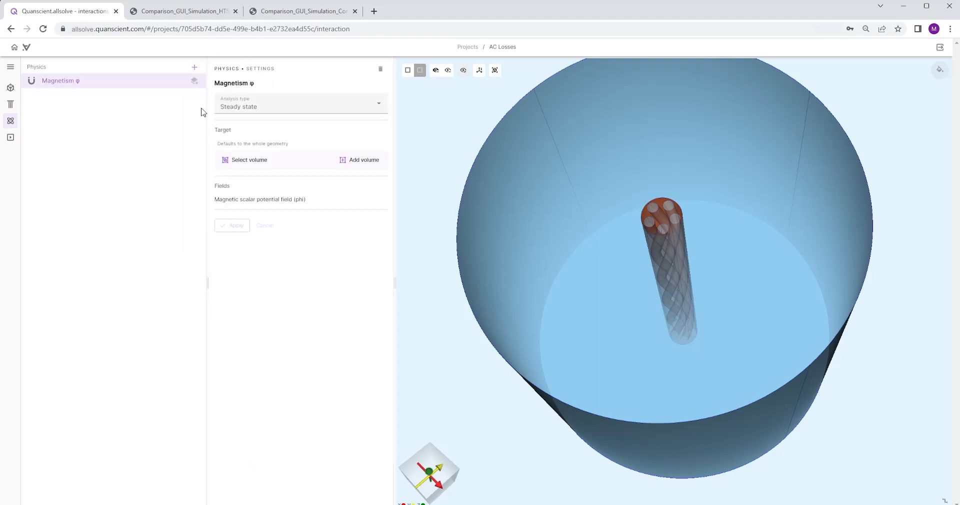
left_click(231, 113)
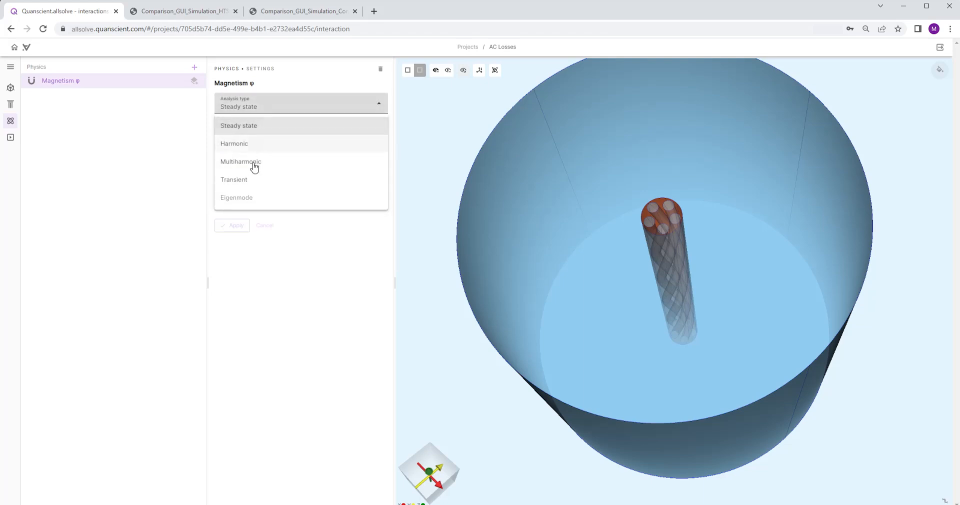
left_click(253, 181)
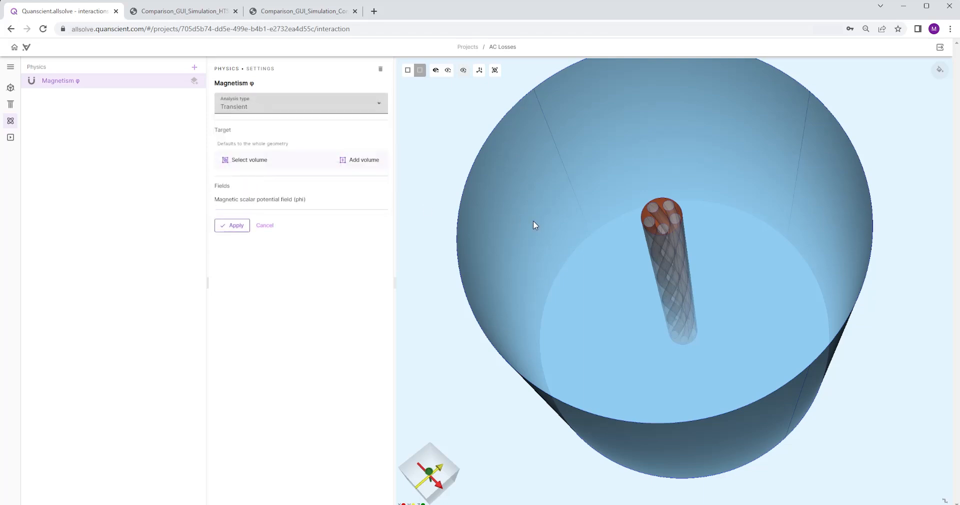
Step: Target the Magnetism φ physics at the Air region and apply the settings
left_click(260, 161)
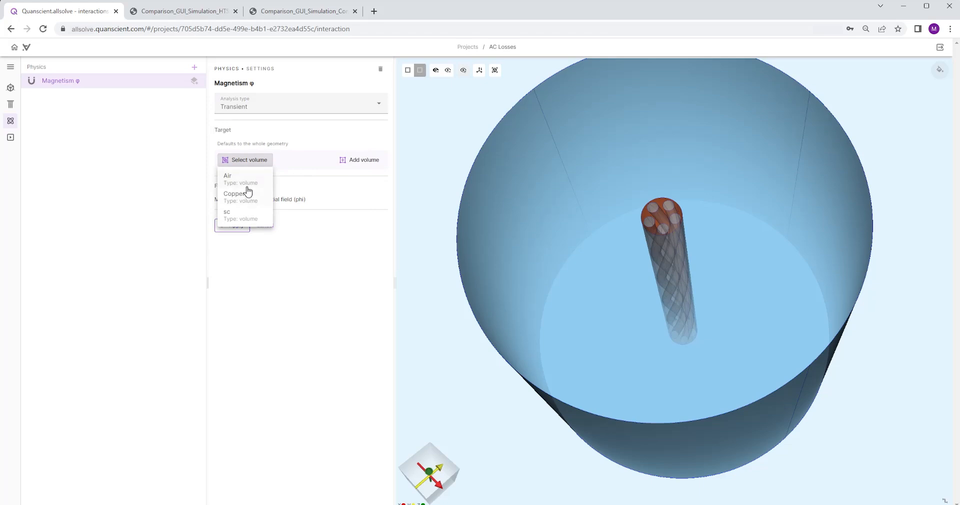
left_click(246, 182)
left_click(231, 253)
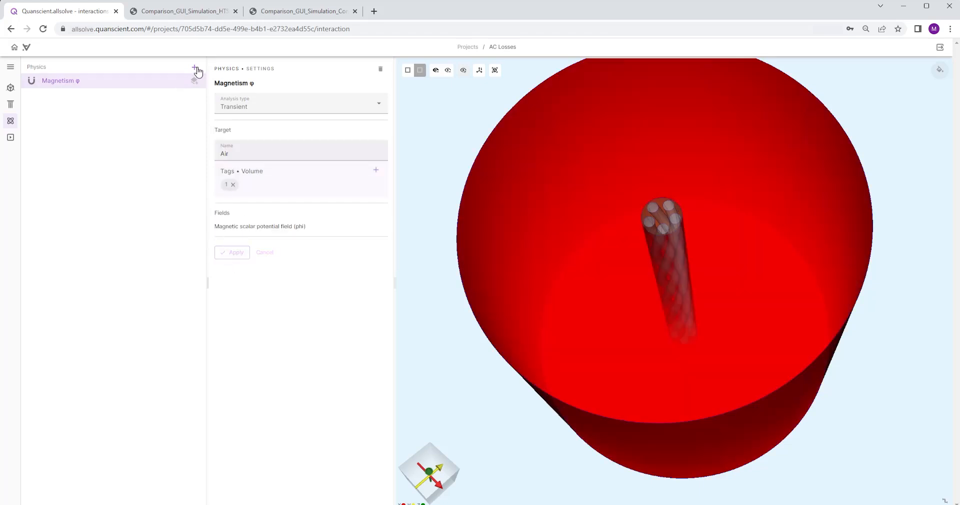
Step: Add Magnetism H physics and set its analysis type to Transient
left_click(196, 68)
left_click(225, 215)
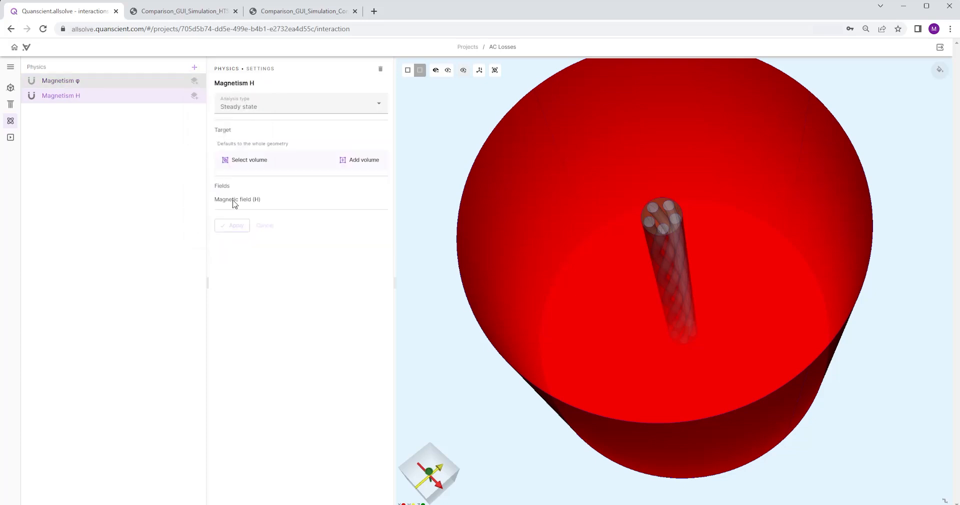
left_click(249, 110)
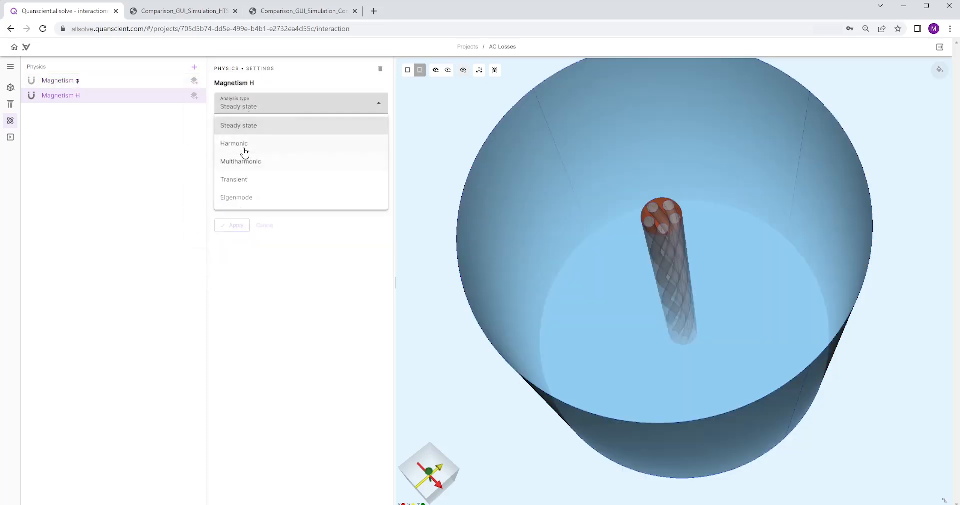
left_click(246, 181)
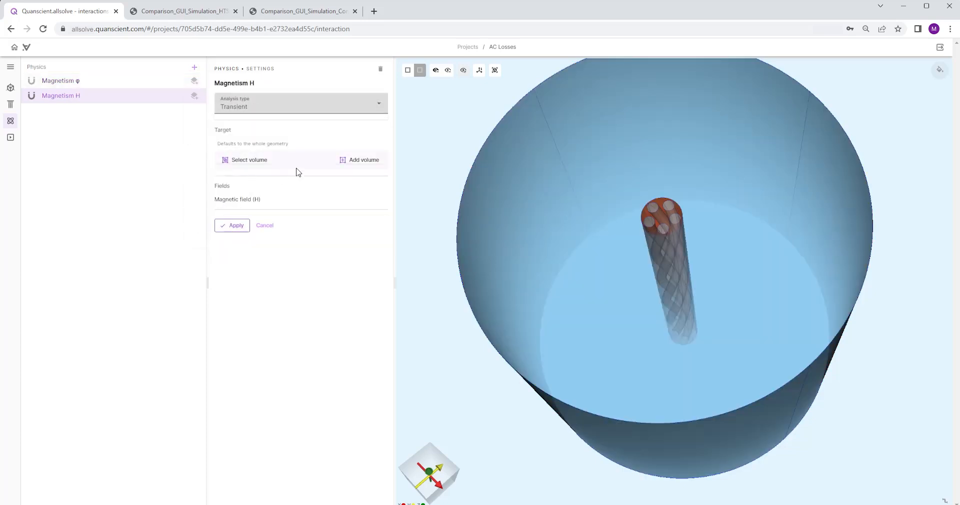
Step: Target Magnetism H at wire volumes 2 to 7, leaving out air volume 1, and apply the settings
left_click(358, 162)
left_click(377, 173)
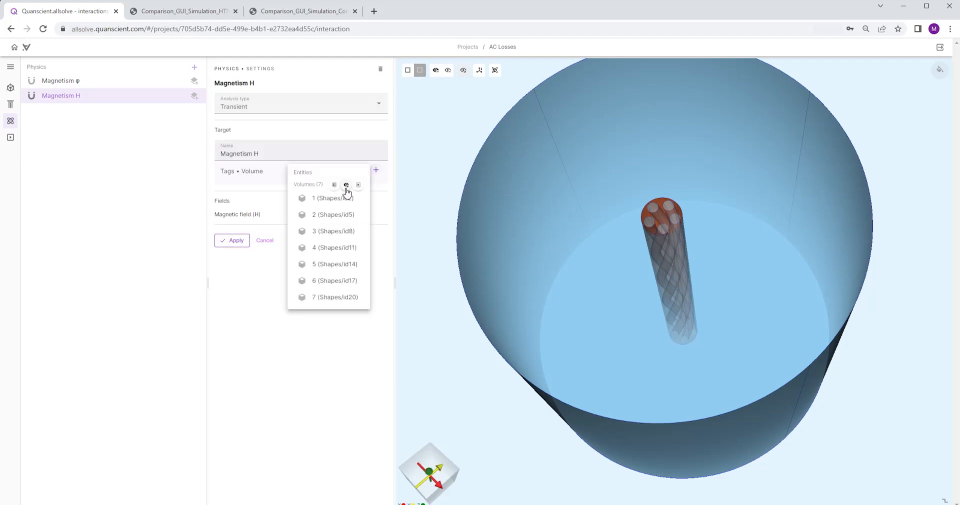
left_click(334, 185)
left_click(232, 185)
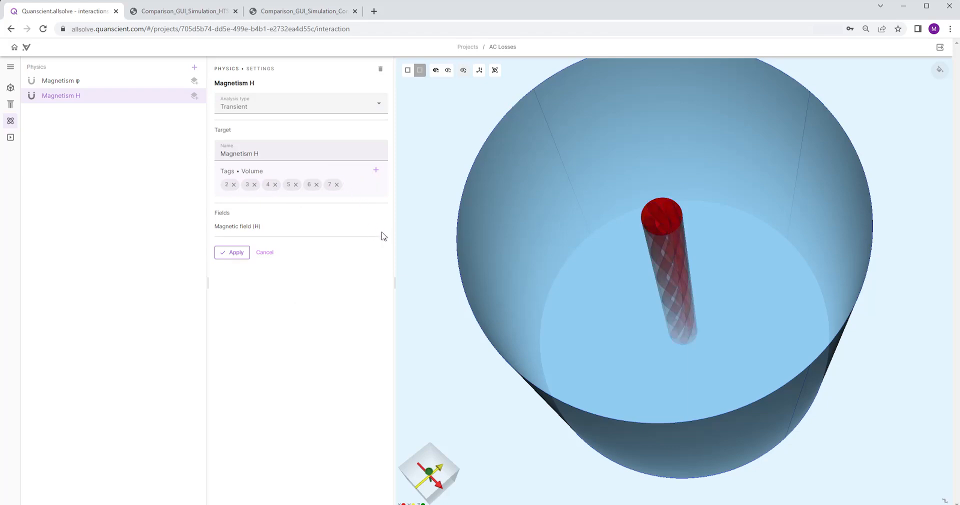
left_click(232, 254)
Step: Add an H-φ coupling interaction to the Magnetism H physics
left_click(194, 95)
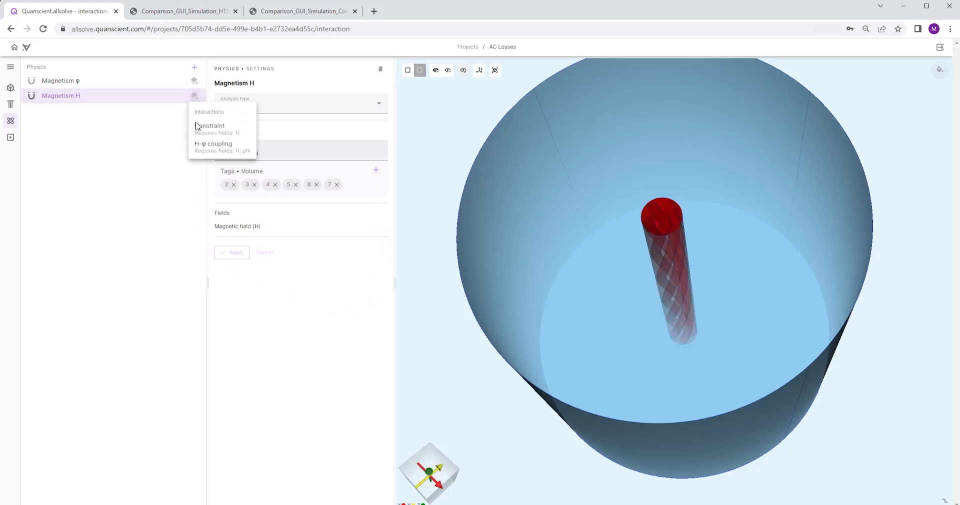
left_click(198, 147)
left_click(222, 131)
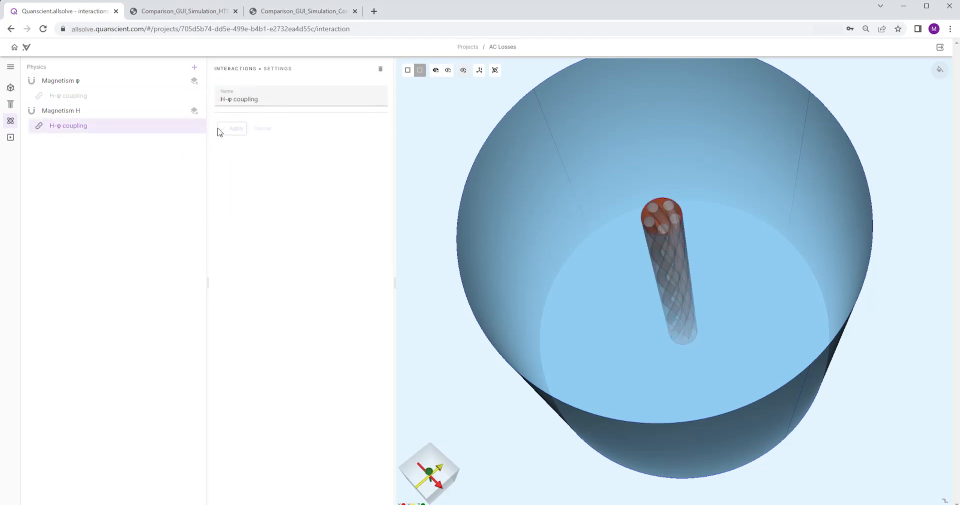
Step: Add a current source interaction to Magnetism φ and target the wire's outer circumference curves 11, 5, 3 and 10
left_click(195, 81)
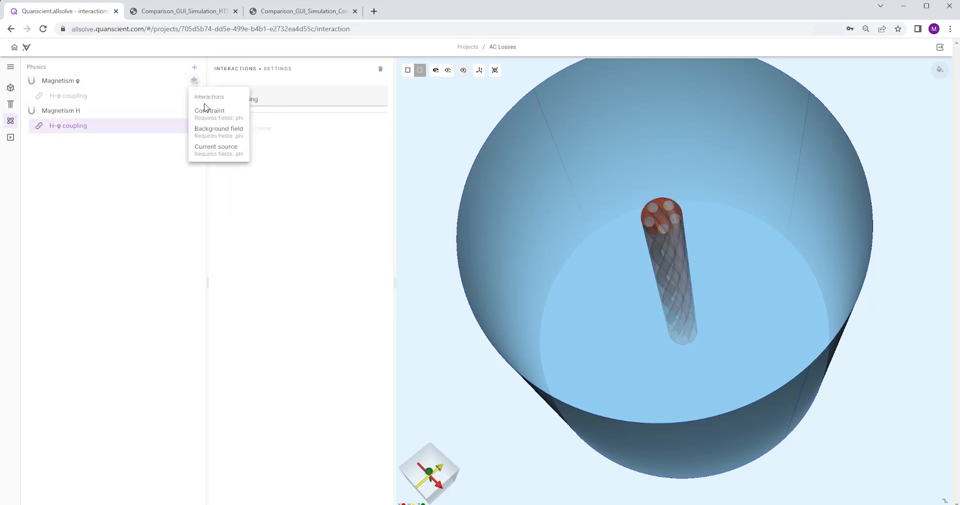
left_click(204, 150)
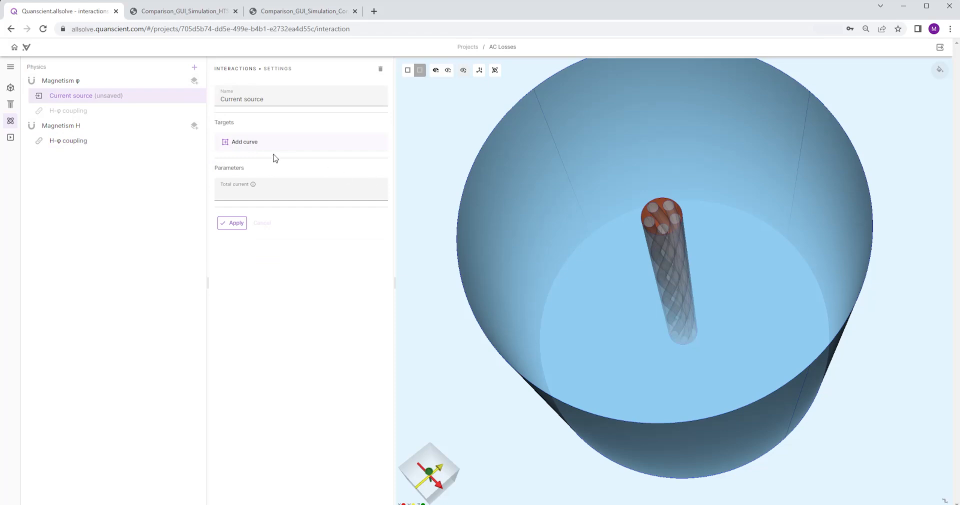
left_click(236, 142)
scroll(733, 230, "up", 5)
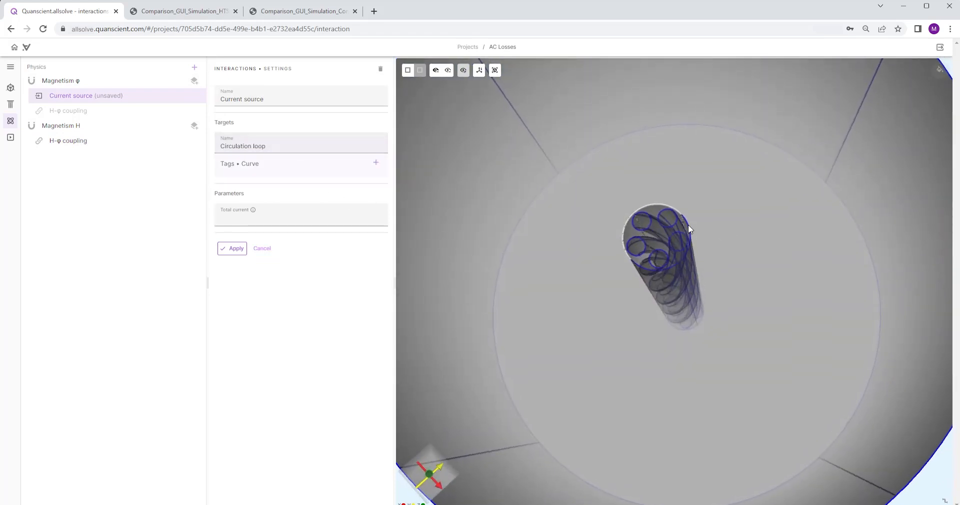
left_click(419, 70)
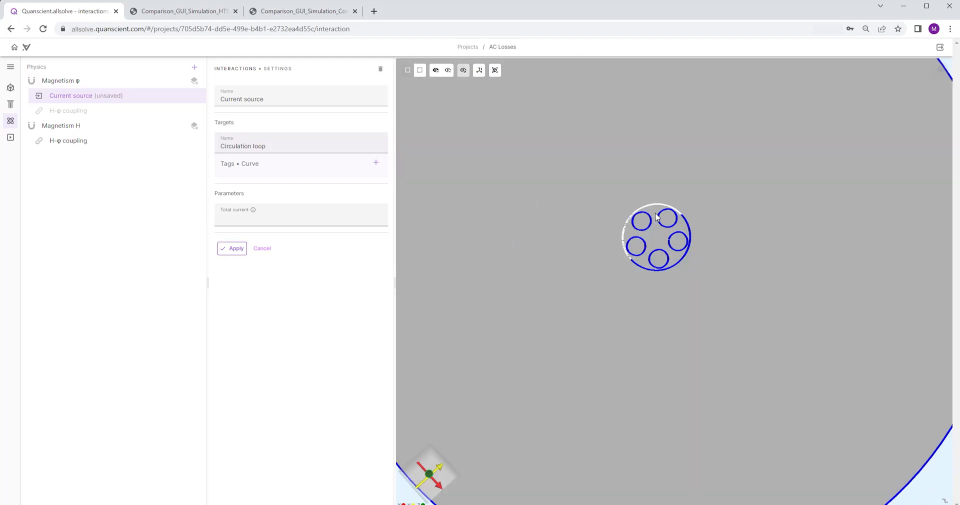
left_click(686, 219)
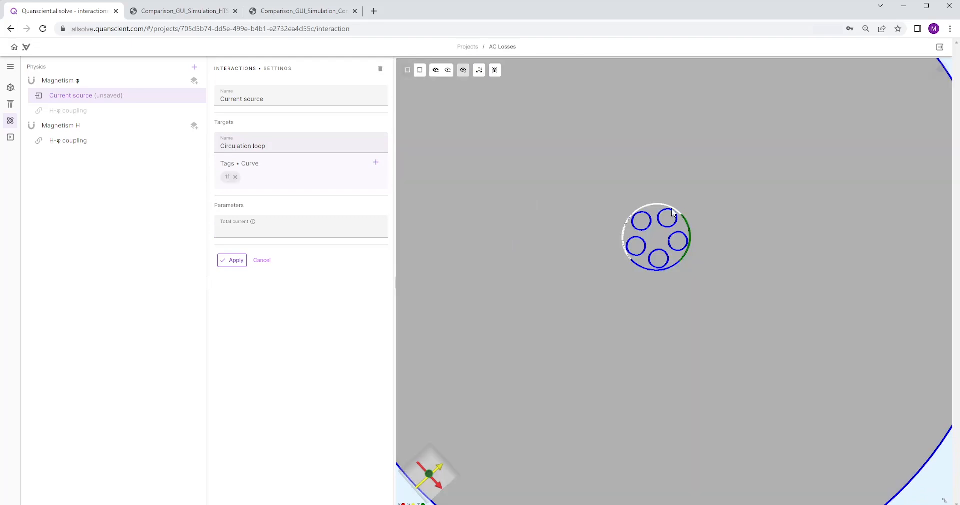
left_click(670, 206)
left_click(623, 239)
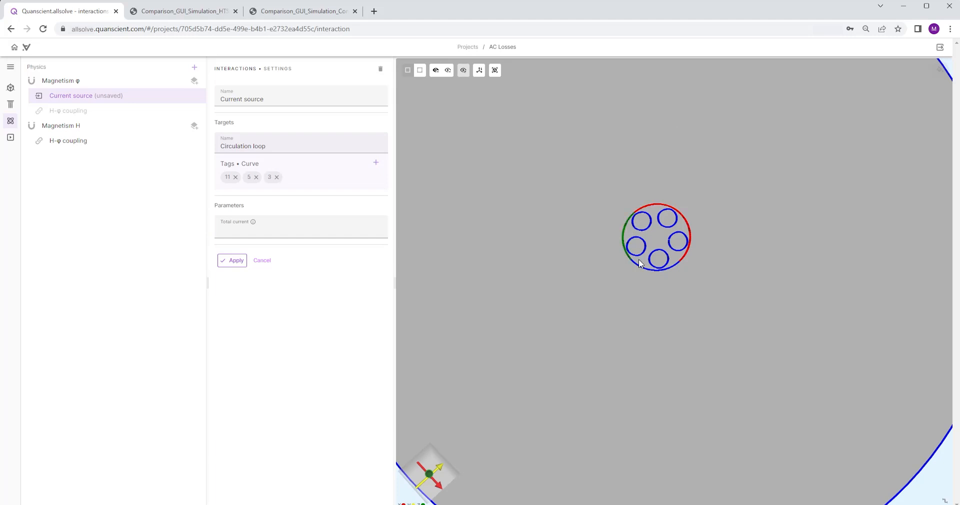
left_click(643, 271)
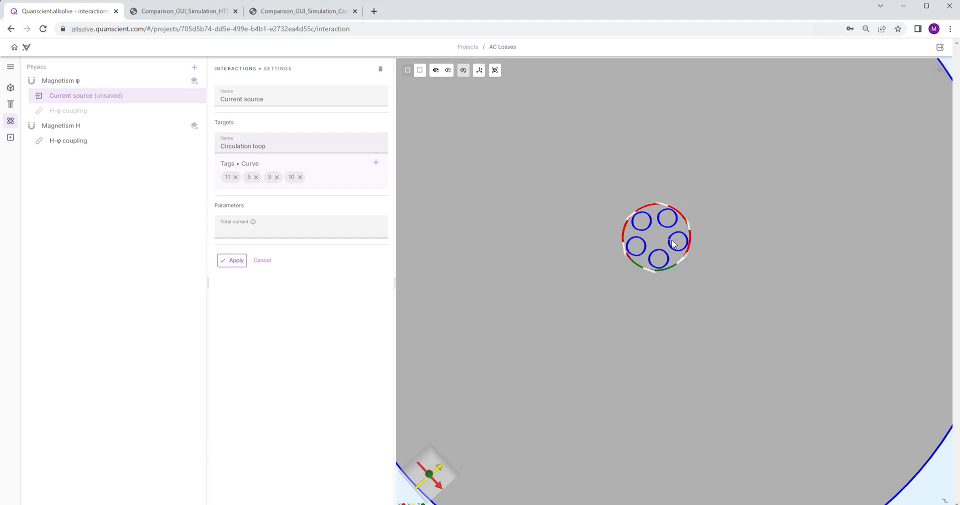
Step: Set the current source's total current to 0.8*Ic*sin(2*pi*freq*t) and apply the settings
left_click(317, 228)
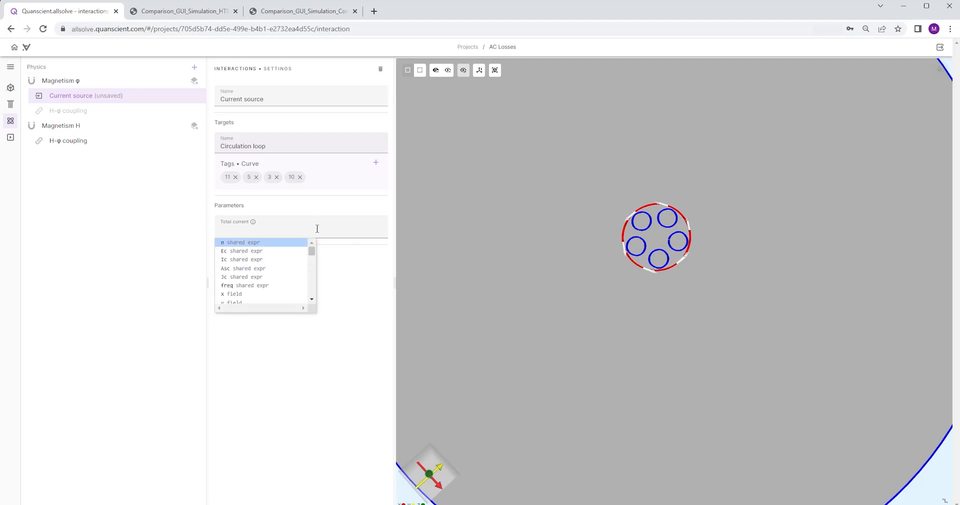
type("0.8*I")
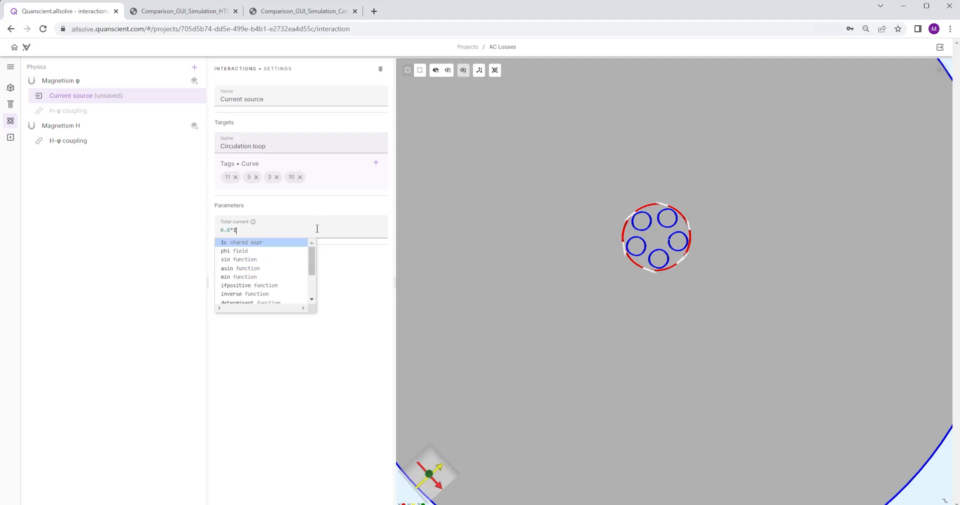
type("c*sin(")
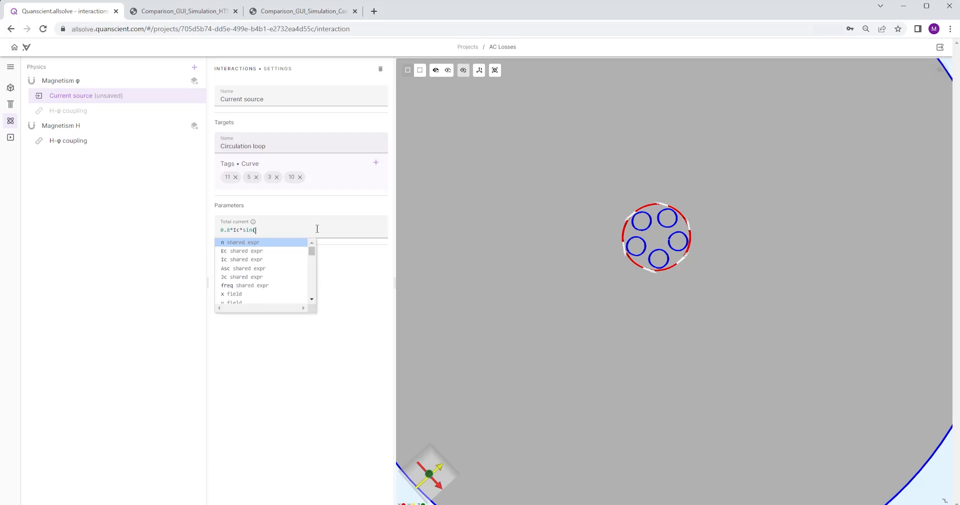
type("2")
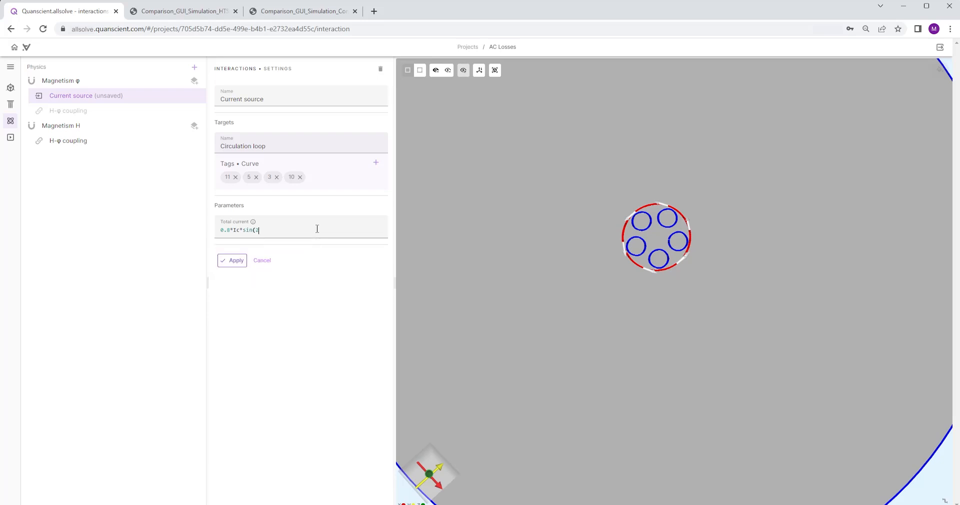
type("*pi*fr")
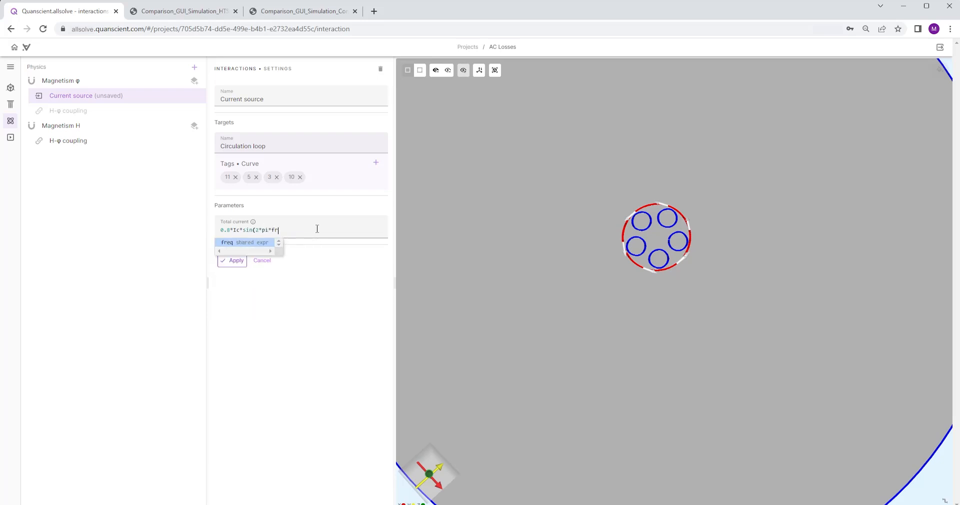
type("eq*t)")
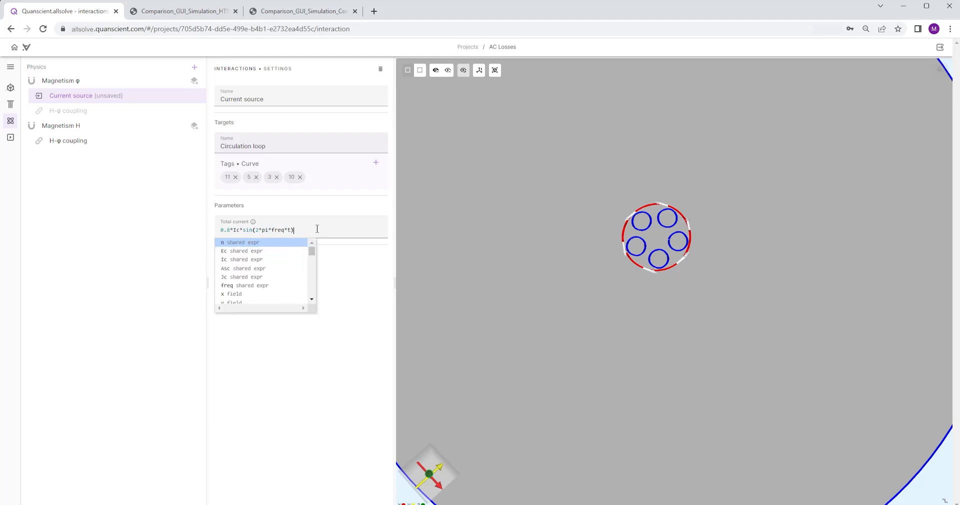
left_click(358, 284)
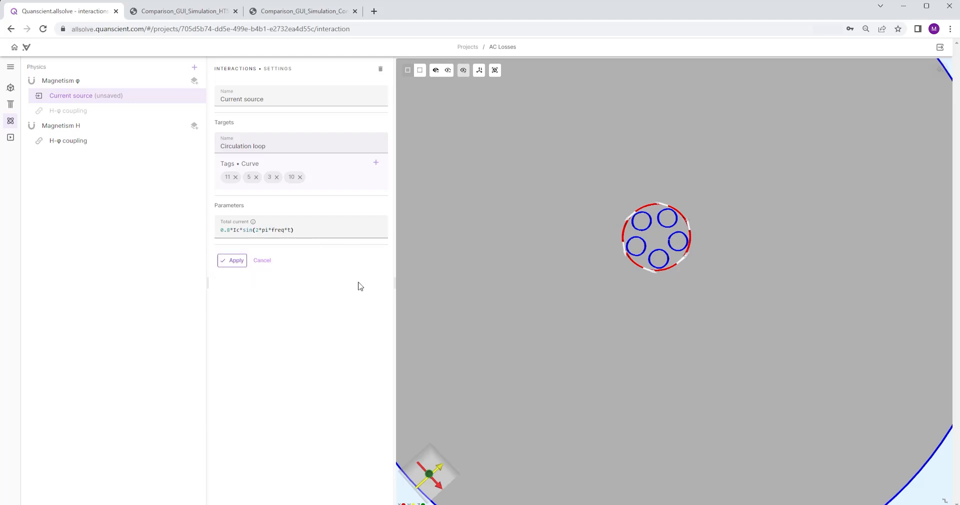
left_click(236, 261)
Step: Create a simulation using the Implicit Euler timestep algorithm, with end time 0.005 s and time step size 0.0001 s
left_click(11, 137)
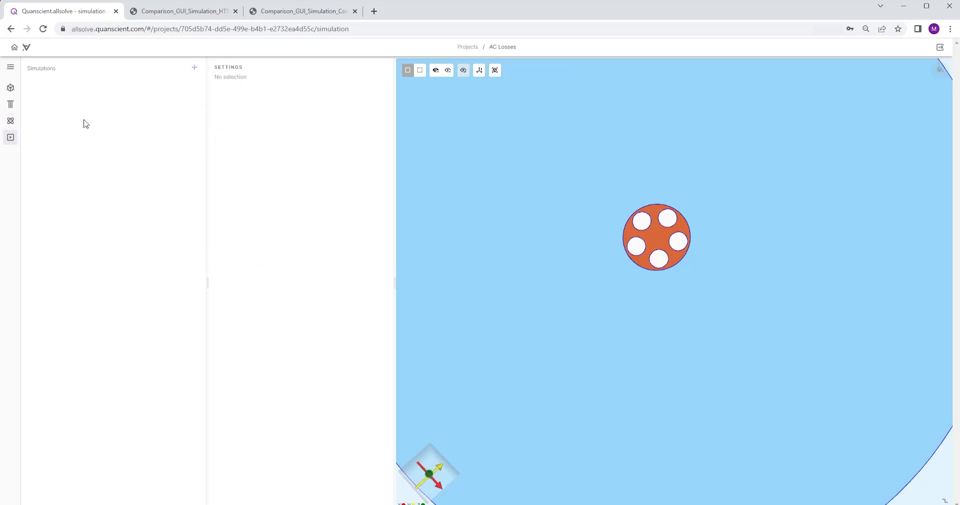
left_click(194, 68)
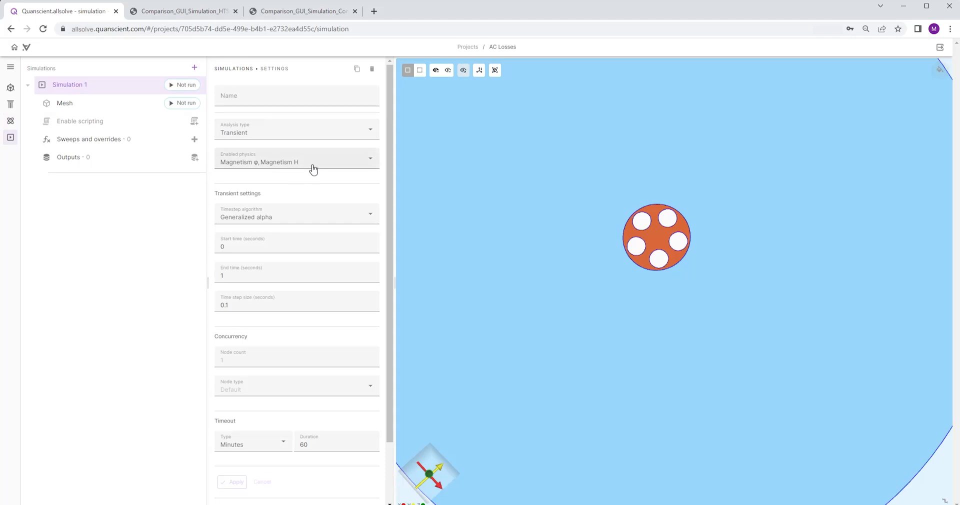
left_click(287, 225)
left_click(254, 249)
left_click(246, 275)
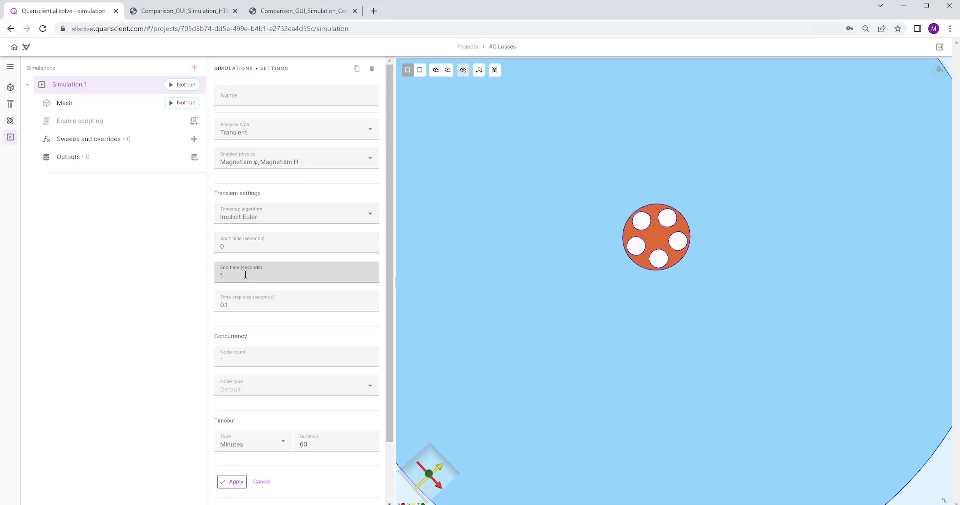
key("BackSpace")
type("0.005")
left_click(242, 307)
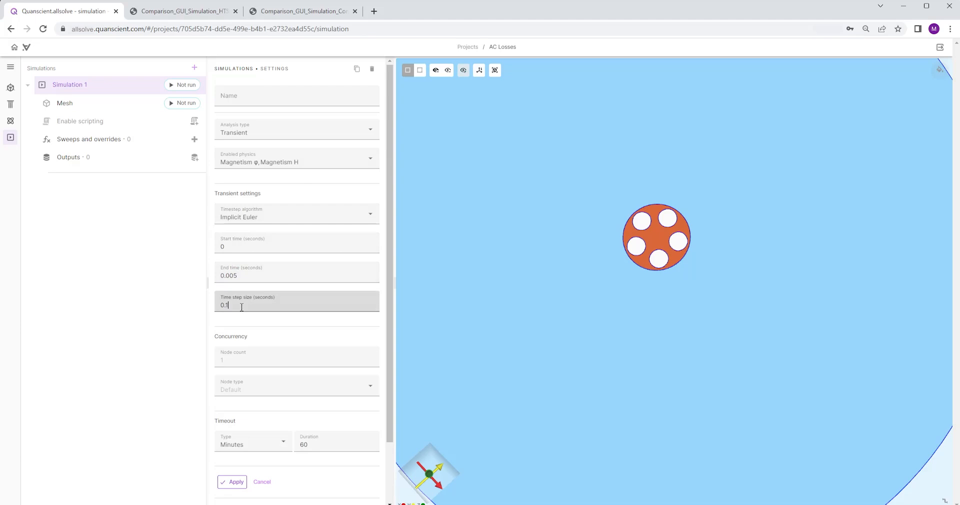
key("BackSpace")
type("0001")
Step: Set the simulation to 70 nodes of type 1 CPU, 16 GB with a 120-minute timeout, and apply the settings
scroll(244, 334, "down", 1)
left_click(235, 305)
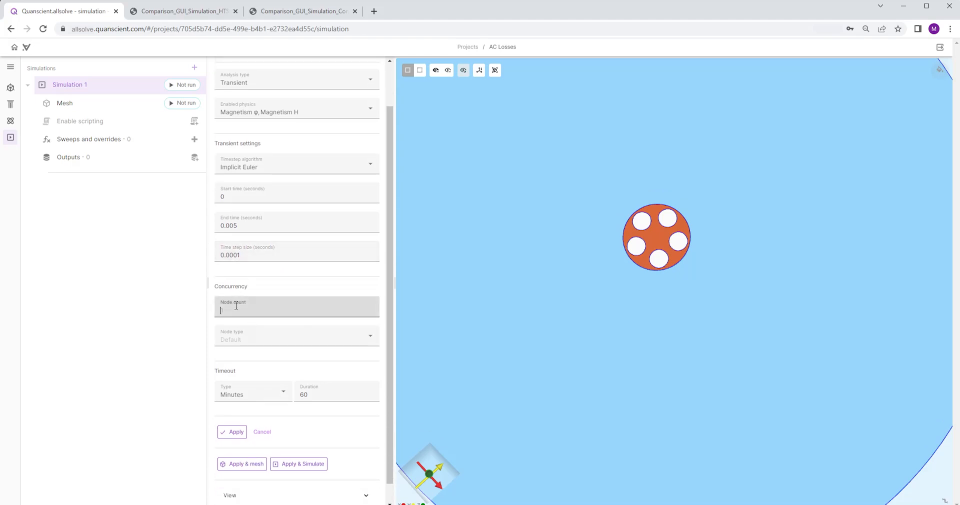
type("70")
left_click(235, 336)
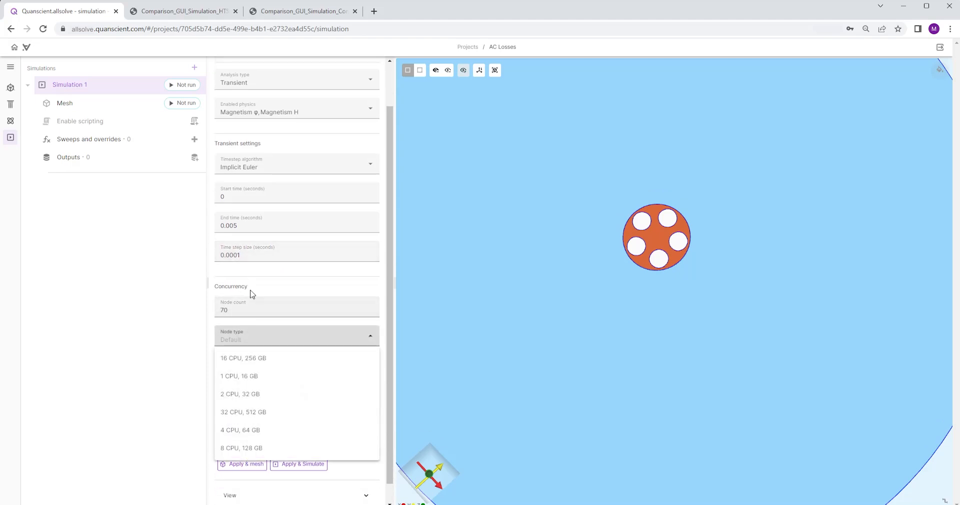
left_click(235, 376)
scroll(255, 356, "down", 1)
left_click(324, 377)
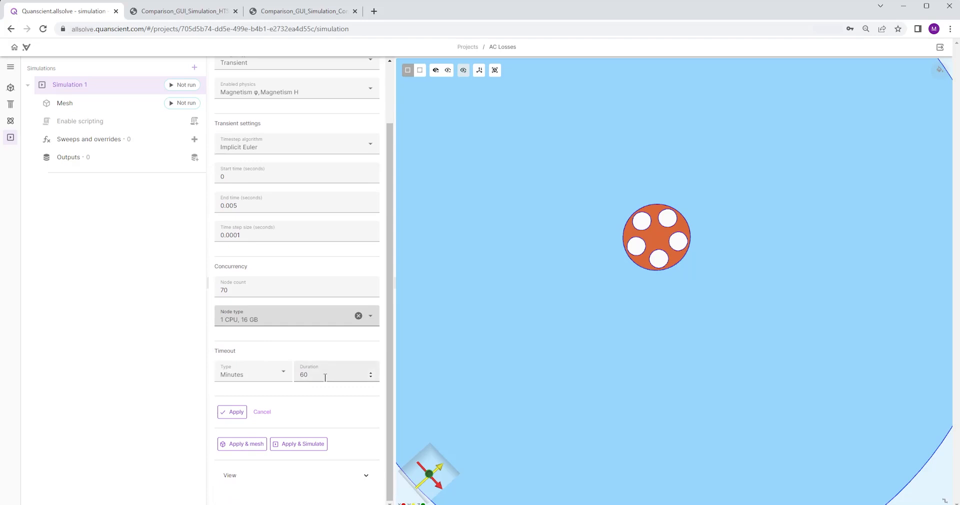
key("BackSpace")
key("BackSpace")
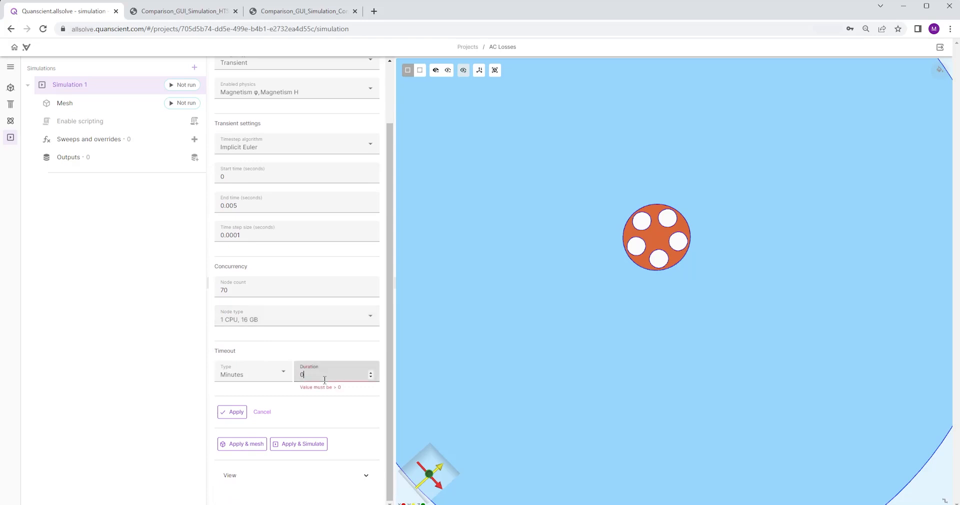
type("120")
left_click(234, 414)
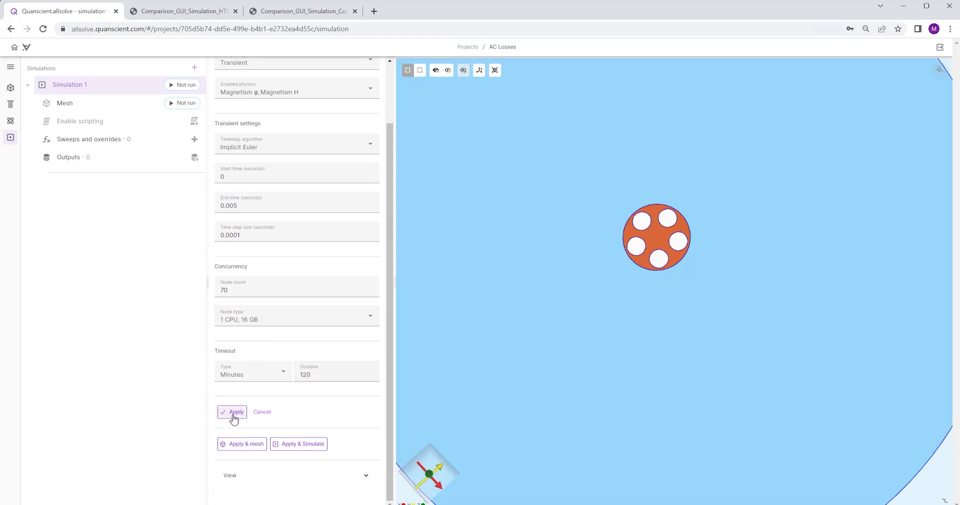
Step: Configure the mesh with Expert settings, the Default mesher and curvature enhancement 25, apply the settings and start meshing
left_click(70, 105)
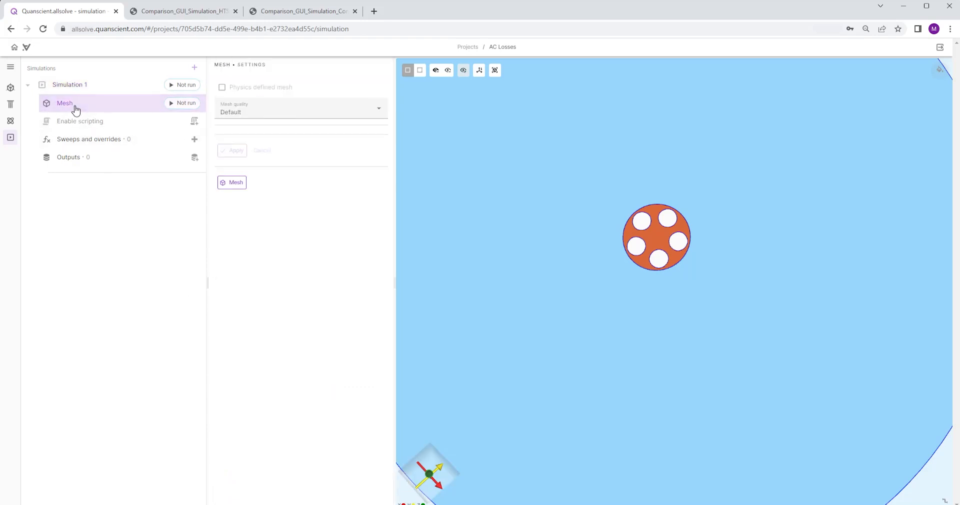
left_click(235, 113)
left_click(257, 132)
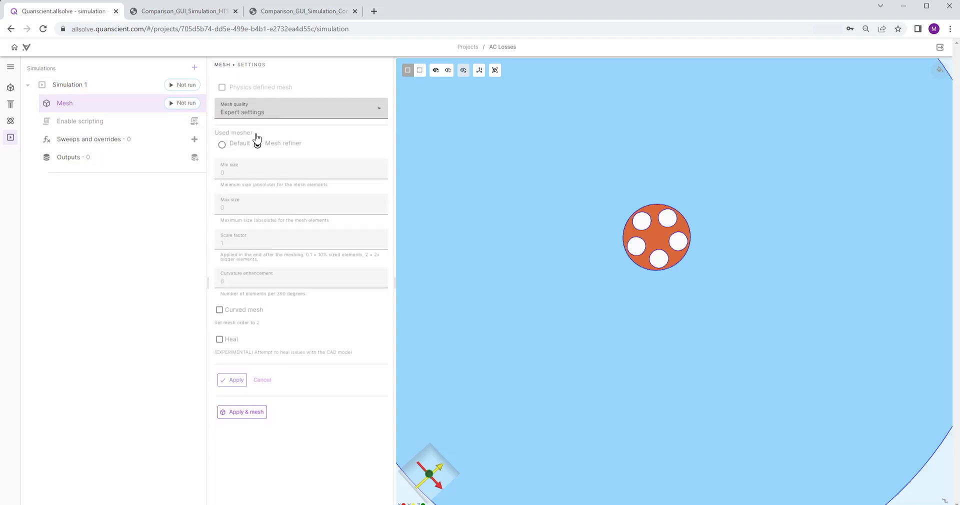
left_click(223, 144)
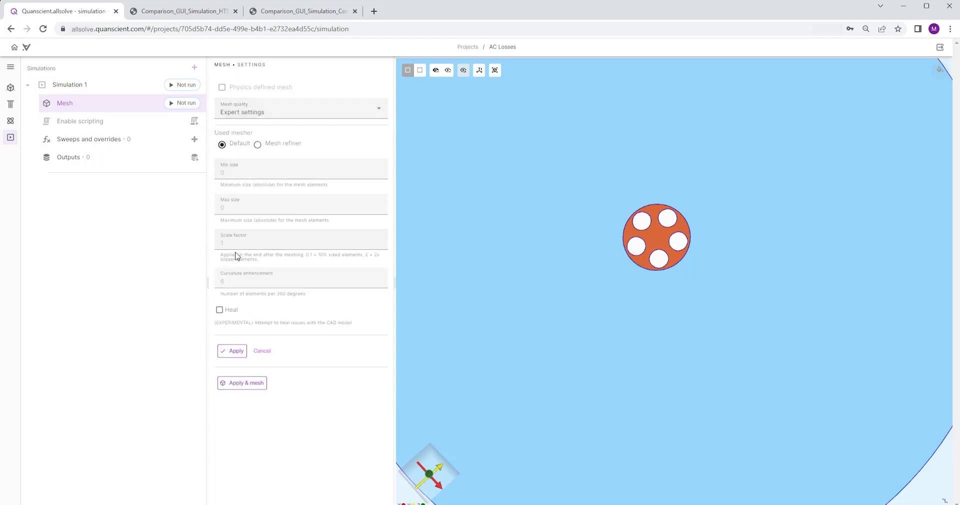
left_click(238, 280)
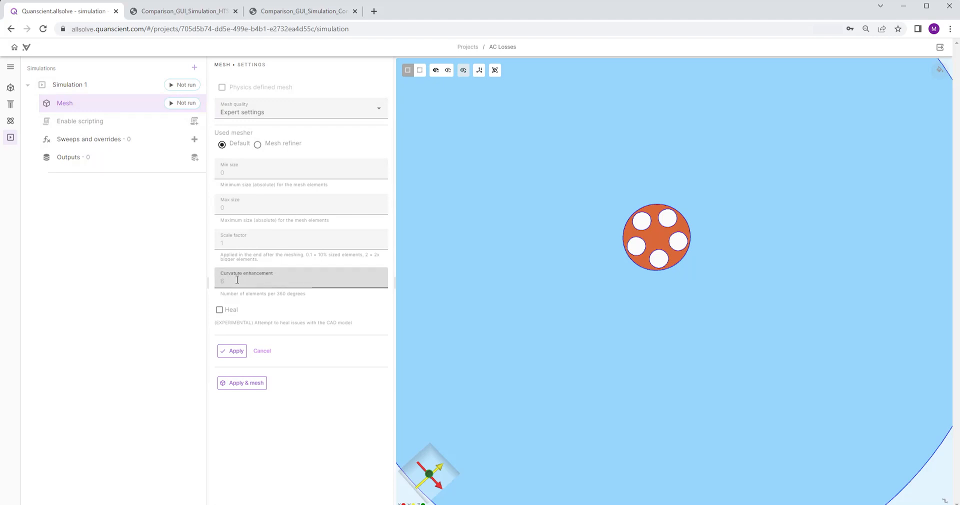
type("25")
left_click(235, 351)
left_click(237, 384)
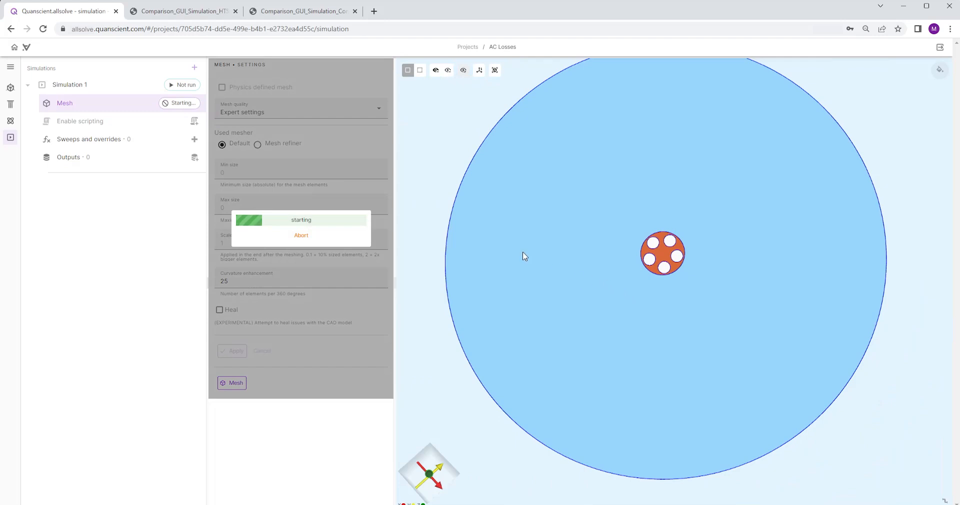
Step: Add magnetic flux density B and current density j field outputs, restricting j to the Magnetism H volumes
left_click(195, 159)
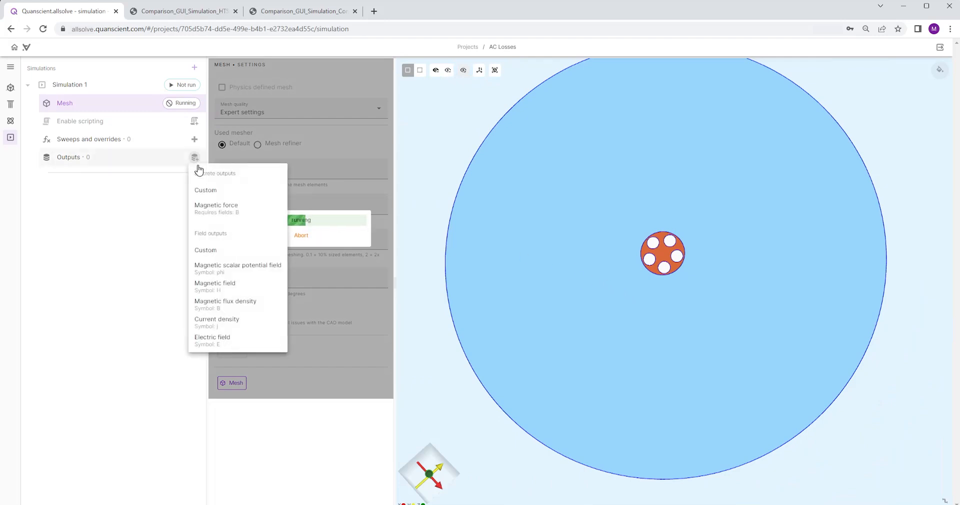
left_click(215, 304)
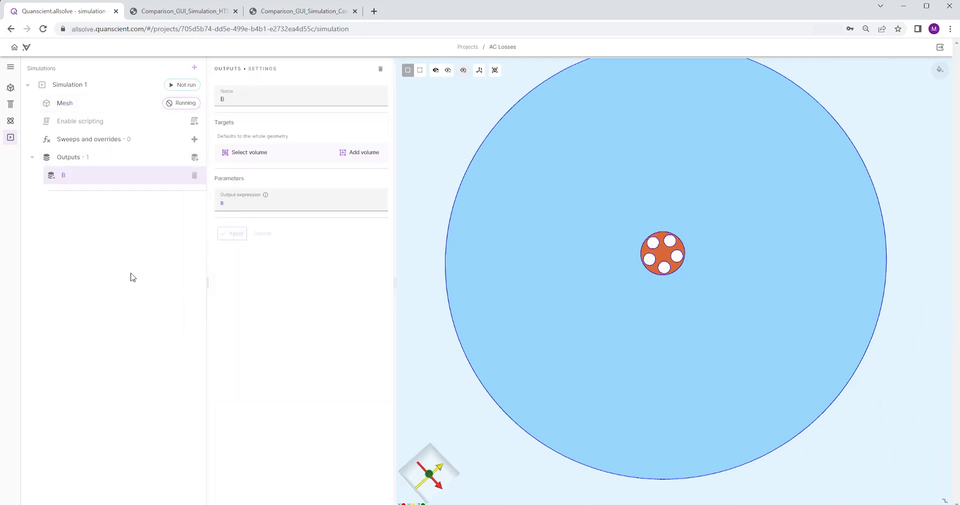
left_click(195, 158)
left_click(224, 323)
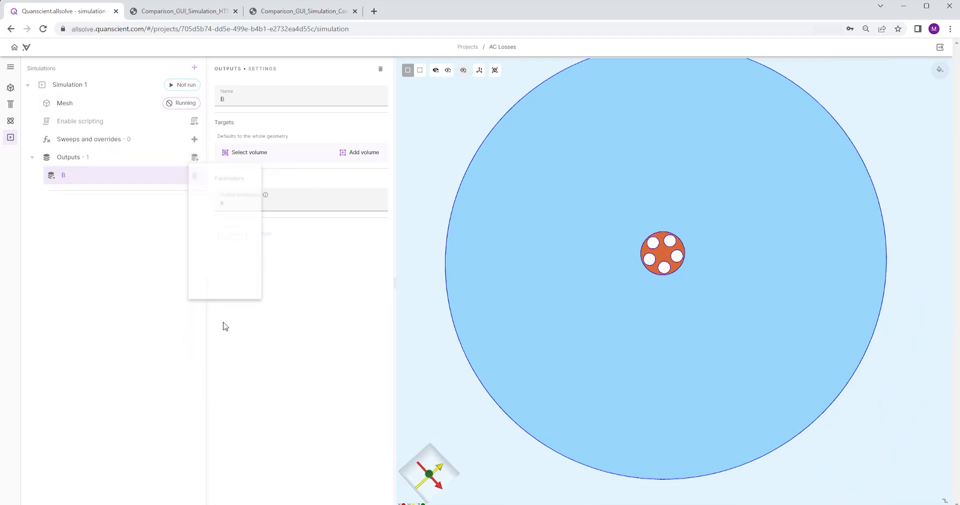
left_click(255, 153)
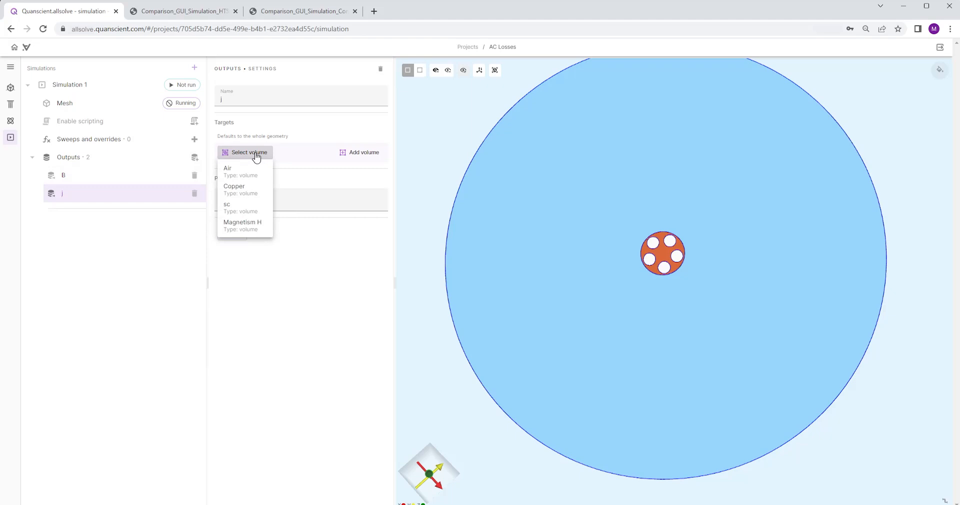
left_click(254, 230)
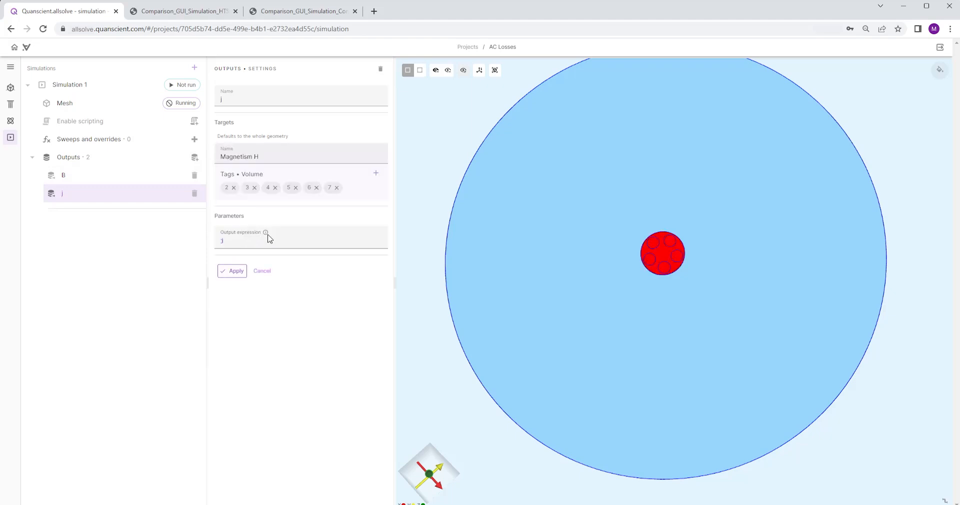
left_click(237, 273)
Step: Enable scripting for the simulation and open its simulation.py script
left_click(111, 125)
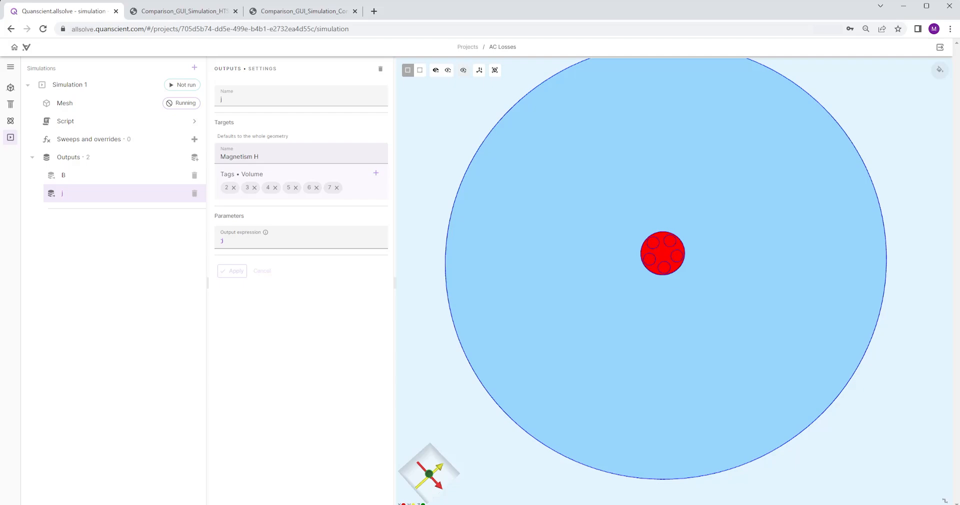
left_click(86, 123)
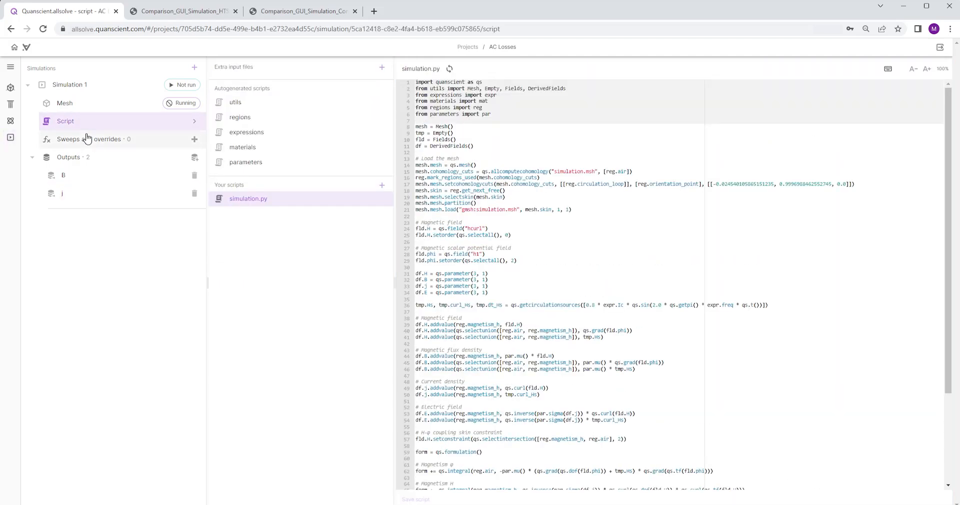
Step: Set the interpolation order of the magnetic scalar potential field fld.phi to 1 in the script
left_click(514, 260)
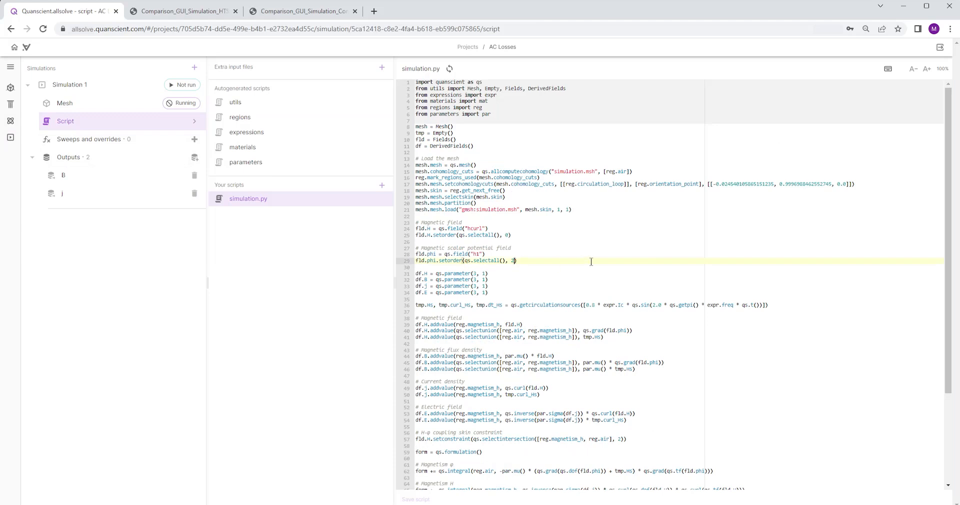
key("BackSpace")
type("1")
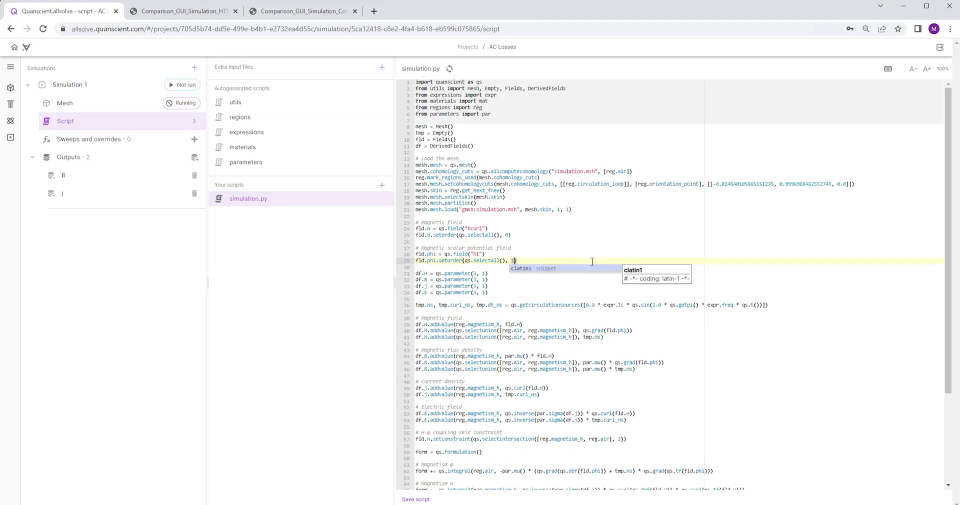
left_click(563, 241)
Step: Insert "#Terms for the Linearized Newton Iteration" above Magnetism φ: rho=1/par.sigma(df.j), dedj=rho*qs.eye(3)+(expr.n-1.0)*rho/qs.max(qs.pow(qs.norm(df.j),2.0),1e-40)*df.j*qs.transpose(df.j), dofe=rho*df.j+dedj*(qs.curl(qs.dof(fld.H))-qs.curl(fld.H))
scroll(564, 241, "down", 3)
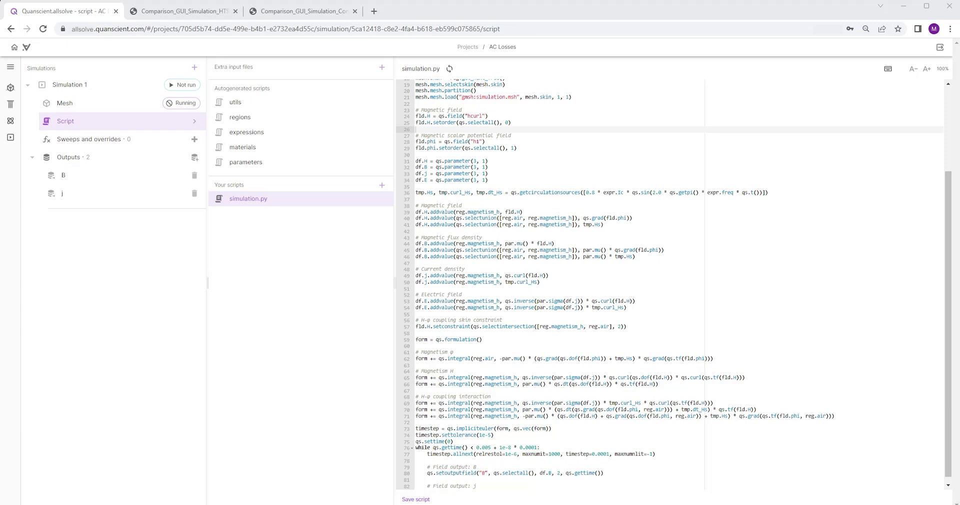
left_click(464, 347)
key("Return")
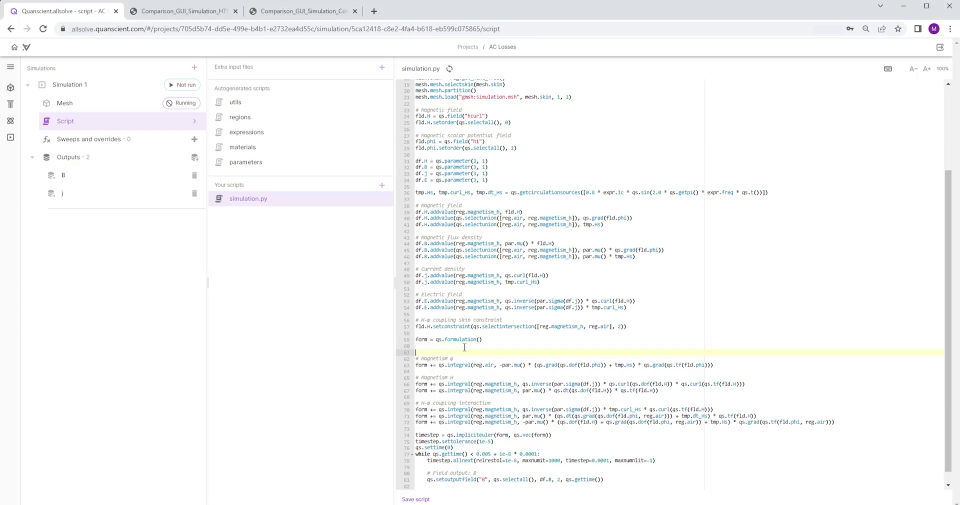
type("#Terms for the Linearized Newton Iteration rho = 1/par.sigma(df.j) dedj = rho*qs.eye(3) + (expr.n-1.0)*rho/qs.max(qs.pow(qs.norm(df.j), 2.0), 1e-40) * df.j * qs.transpose(df.j) dofe = rho*df.j + dedj * (qs.curl(qs.dof(fld.H)) - qs.curl(fld.H))")
key("Return")
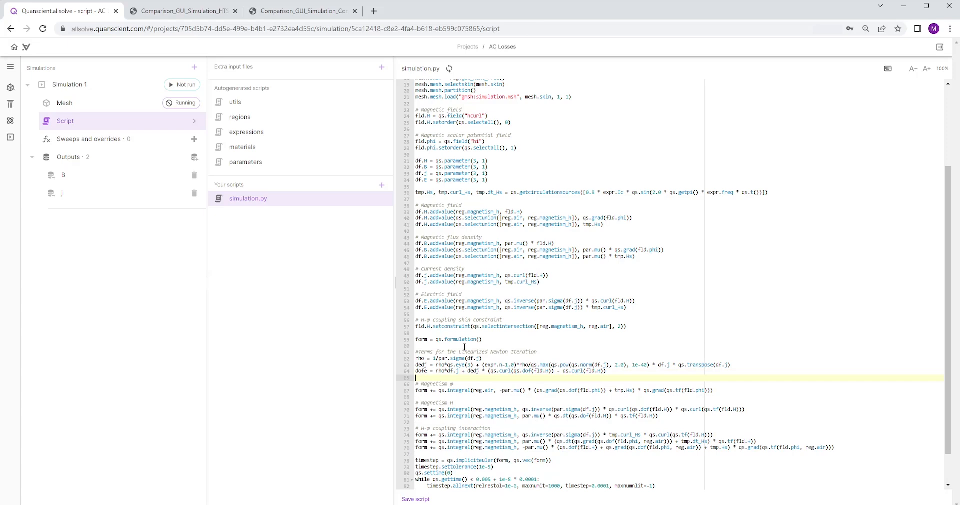
Step: Change the region of the first Magnetism H integral, the one with inverse sigma, to reg.copper
left_click(476, 409)
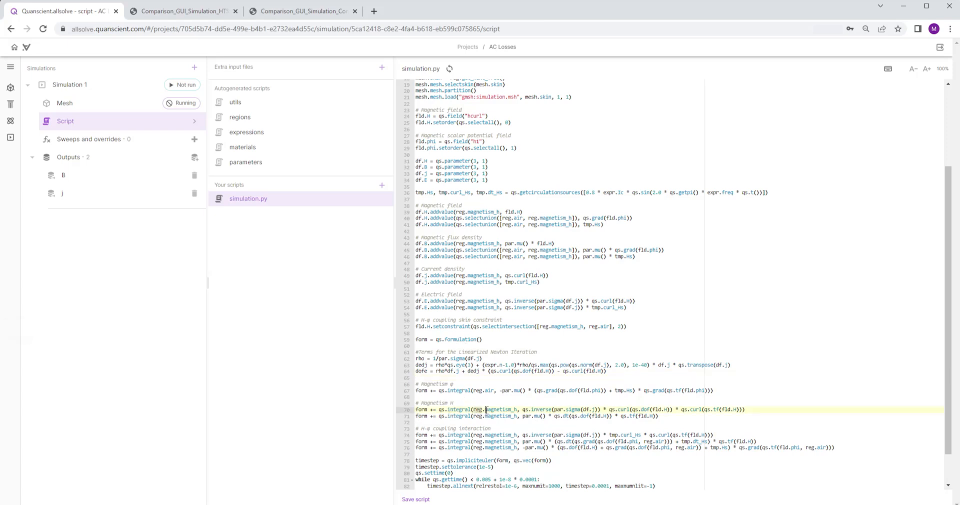
left_click_drag(485, 409, 517, 404)
left_click(518, 410)
key("BackSpace")
key("BackSpace")
key("BackSpace")
key("BackSpace")
key("BackSpace")
key("BackSpace")
key("BackSpace")
key("BackSpace")
key("BackSpace")
key("BackSpace")
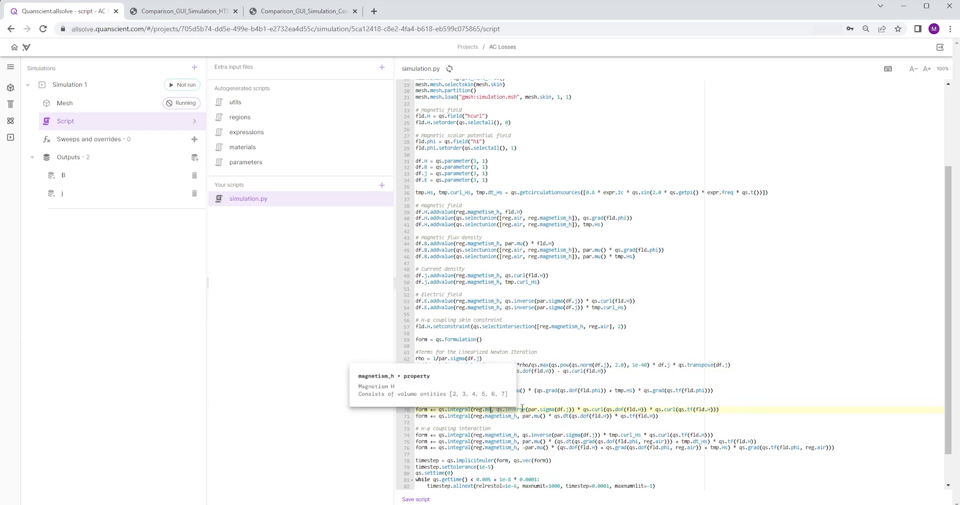
key("BackSpace")
type("copper")
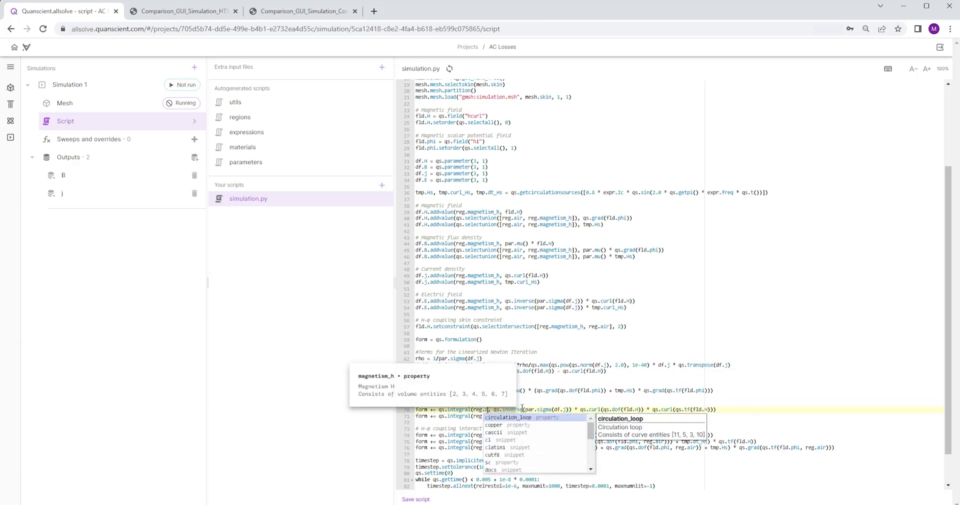
left_click(539, 397)
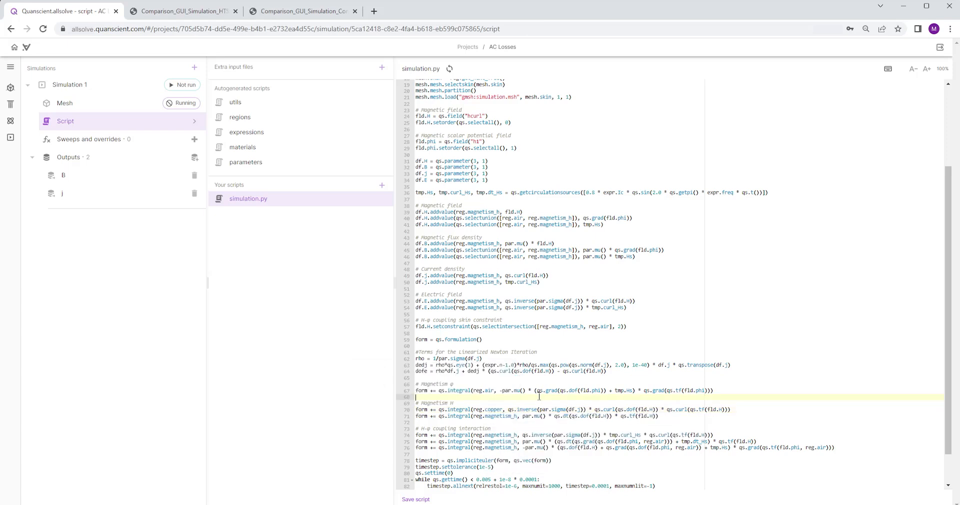
Step: Add form += qs.integral(reg.sc, dofe * qs.curl(qs.tf(fld.H))) as the first line under the Magnetism H comment
left_click(453, 403)
key("Return")
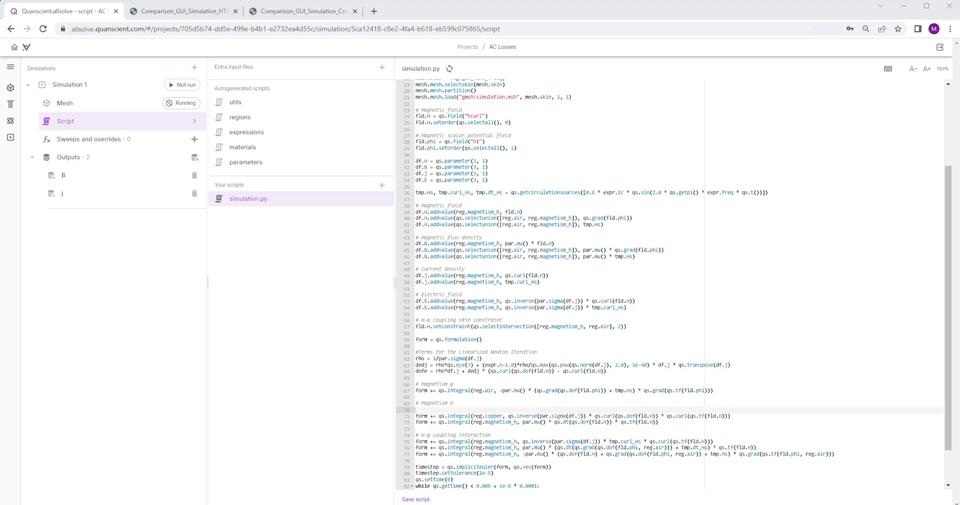
left_click(463, 409)
type("form += qs.integral(reg.sc, dofe * qs.curl(qs.tf(fld.H)))")
Step: Set the time-stepping tolerance in timestep.settolerance to 1e-7 and relrestol in timestep.allnext to 1e-7
left_click(583, 486)
scroll(585, 471, "down", 1)
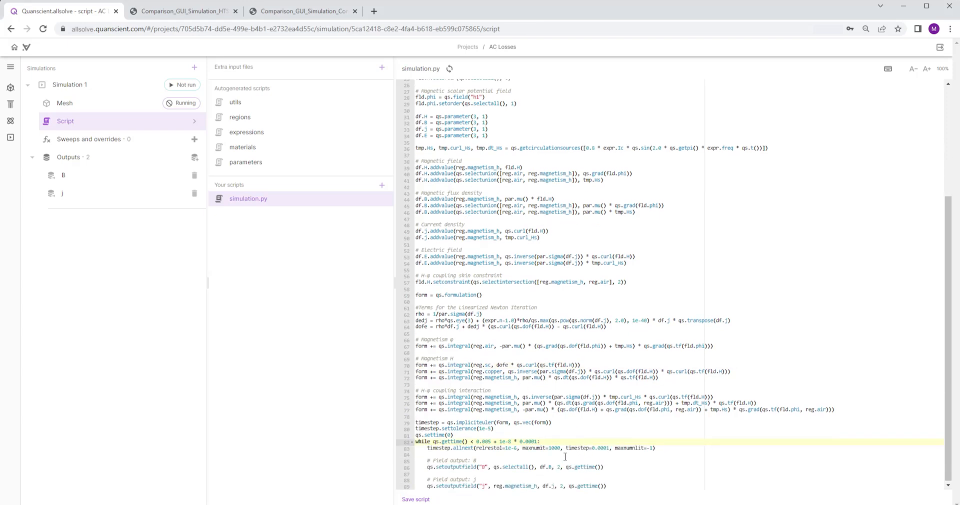
left_click(494, 430)
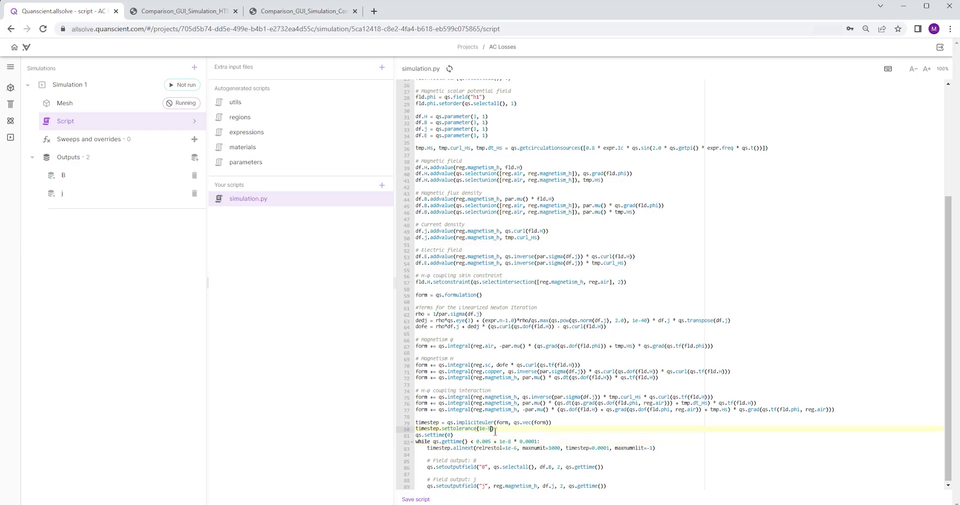
key("BackSpace")
type("7")
left_click(517, 448)
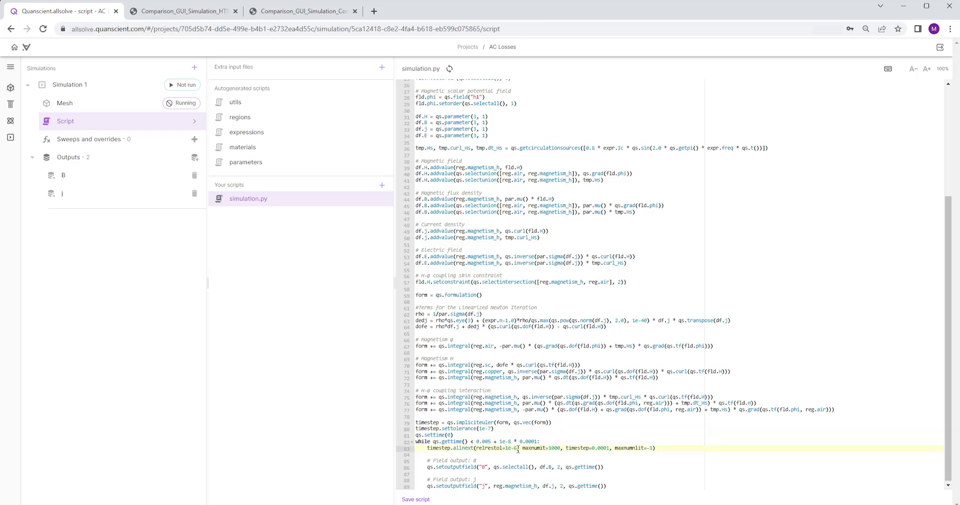
key("BackSpace")
type("7")
Step: After timestep.allnext, add powerlosses = (df.j * df.E).allintegrate(reg.magnetism_h,4) and qs.printonrank(0, "Power losses: "+str(powerlosses)) inside the loop, and save the script
left_click(510, 456)
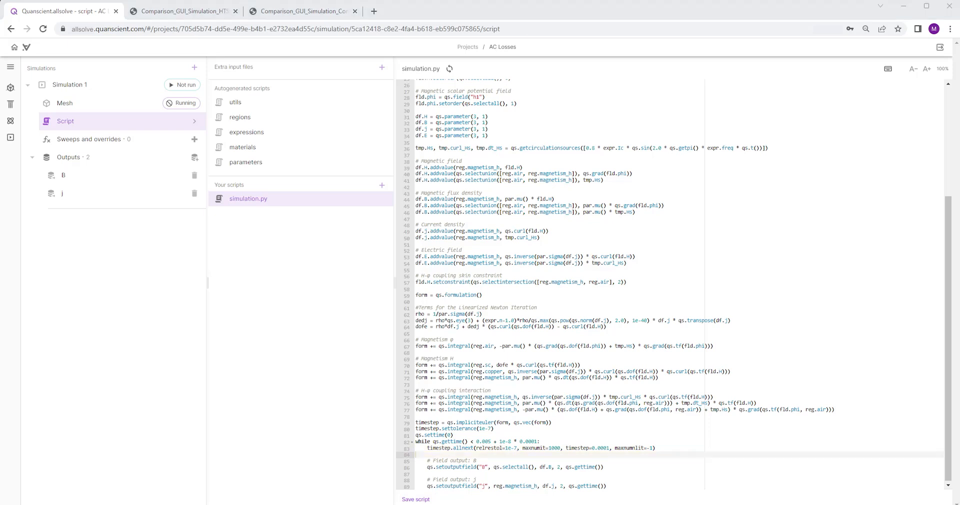
key("alt+Tab")
type("powerlosses = (df.j * df.E).allintegrate(reg.magnetism_h,4)     qs.printonrank(0, \"Power losses: \"+str(powerlosses))")
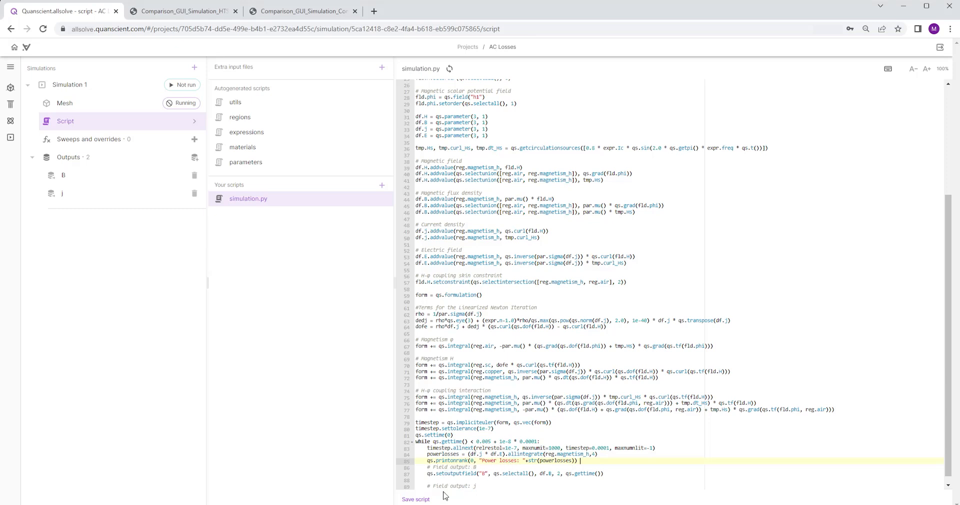
left_click(423, 500)
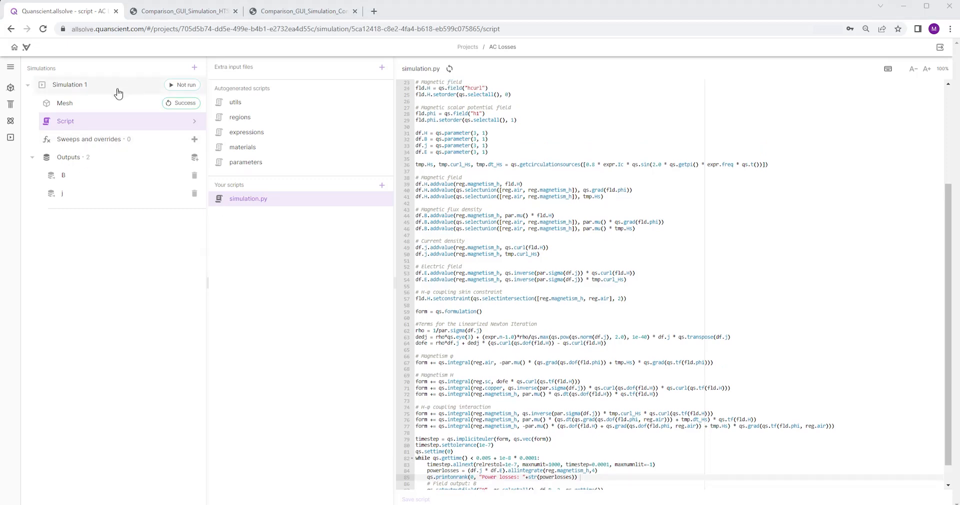
Step: Preview the finished mesh in transparent display to inspect the wire inside, and start running Simulation 1
left_click(110, 109)
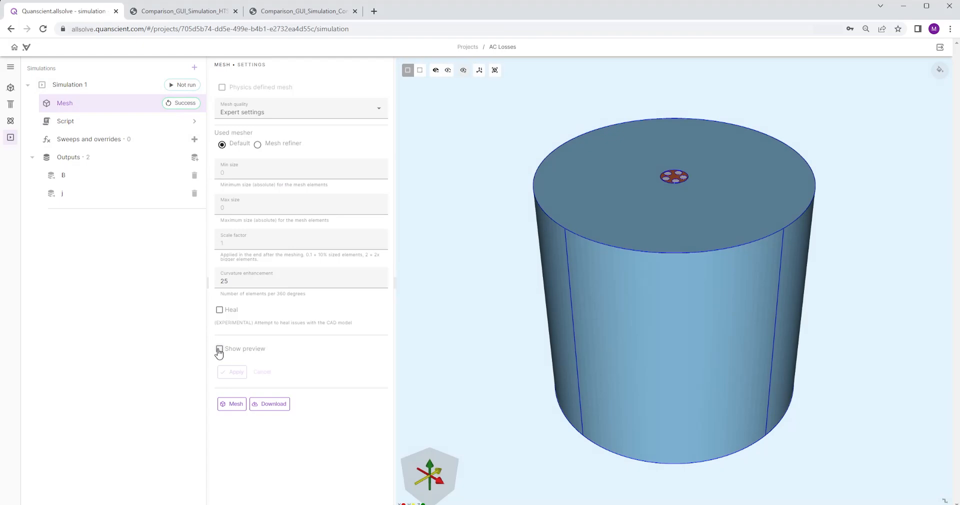
left_click(220, 349)
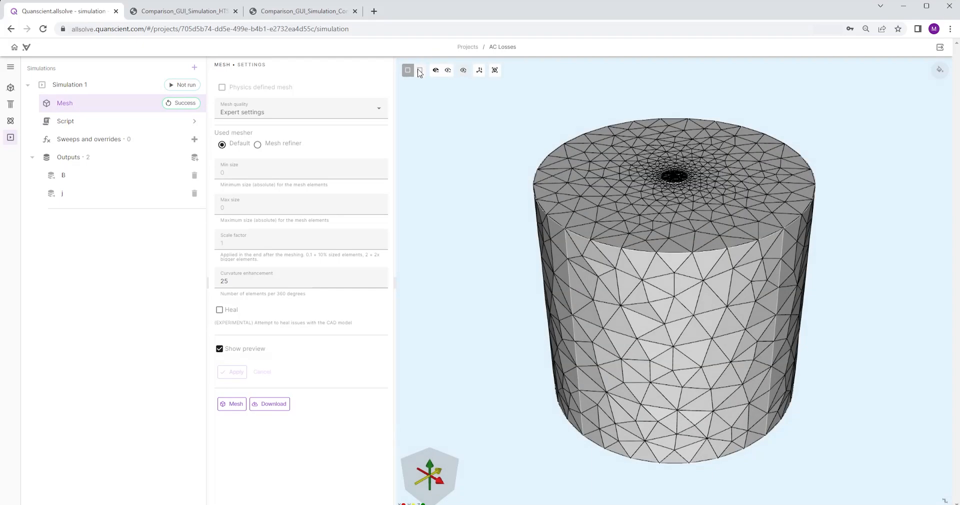
left_click(421, 71)
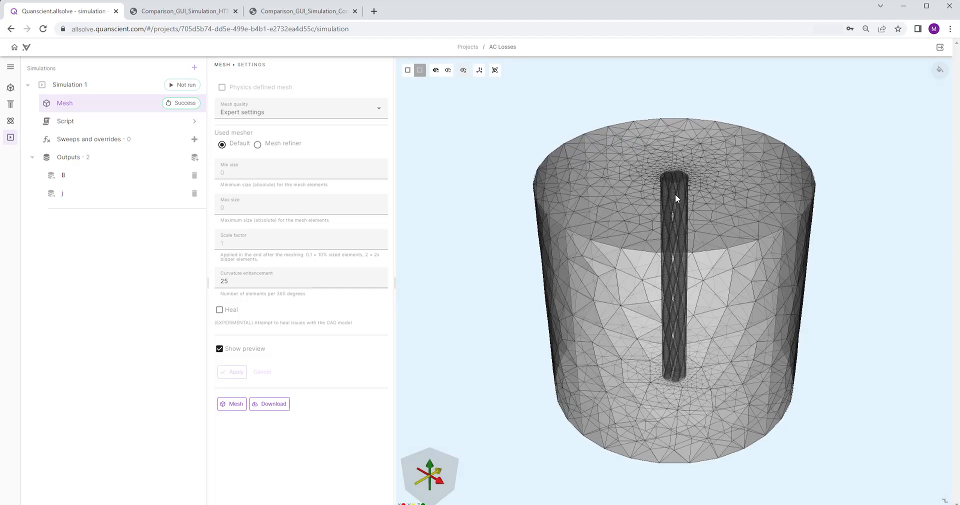
scroll(668, 188, "up", 3)
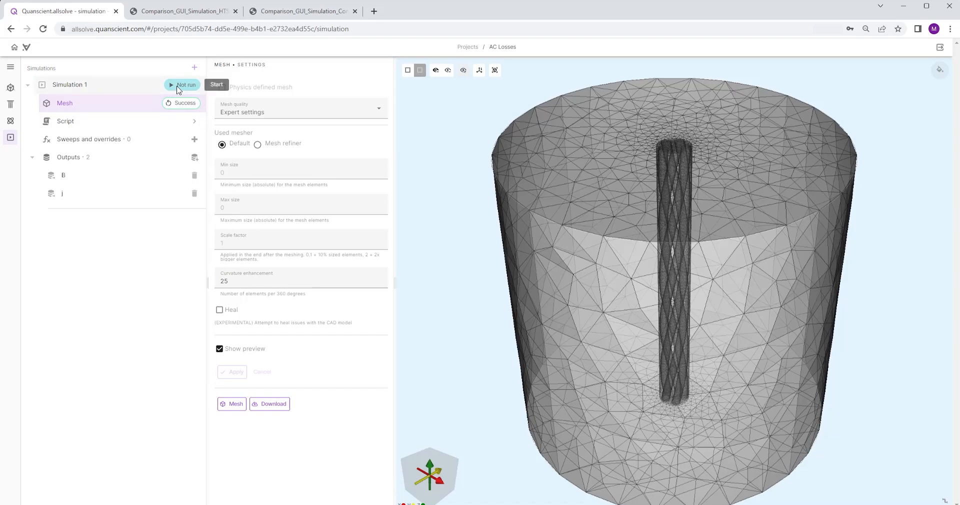
left_click(180, 85)
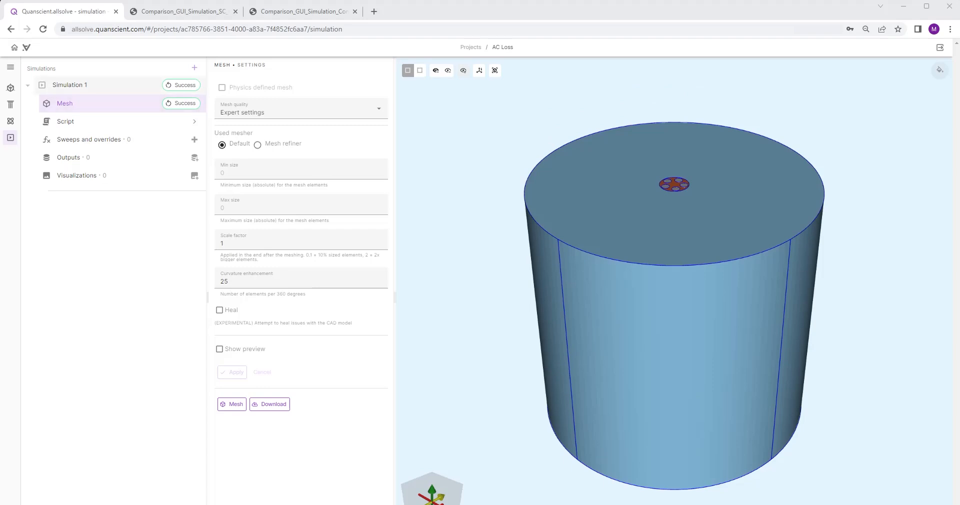
Step: Show the logs of the completed Simulation 1 with autoscroll on, check the power losses at the end, and close them
left_click(81, 87)
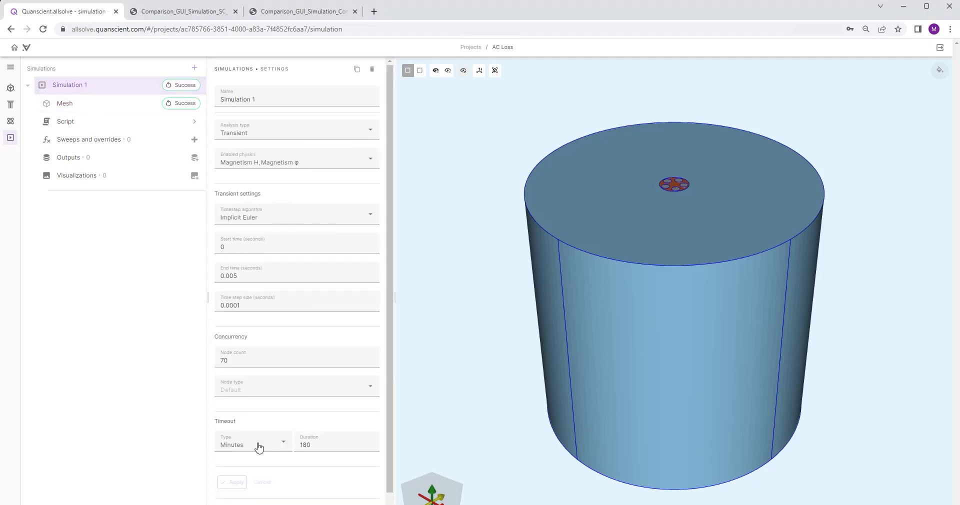
scroll(255, 452, "down", 1)
left_click(235, 502)
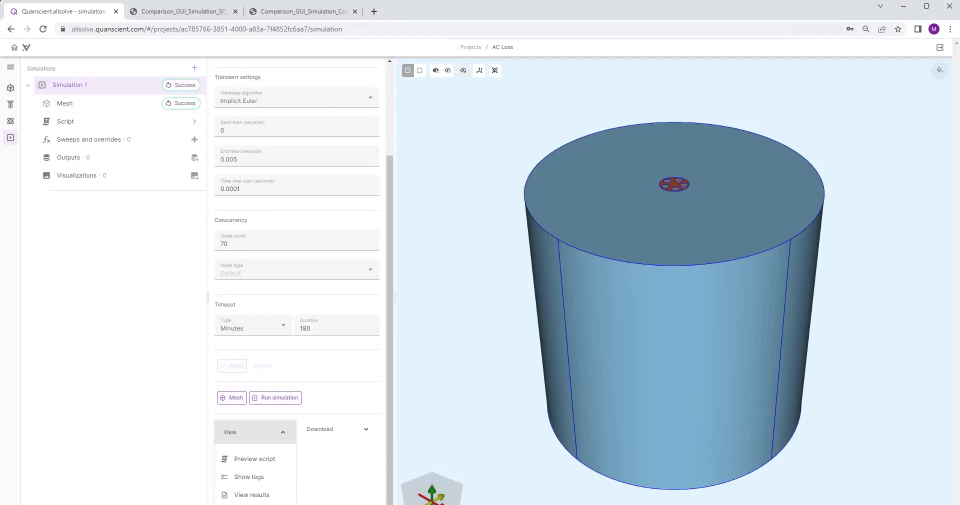
left_click(241, 478)
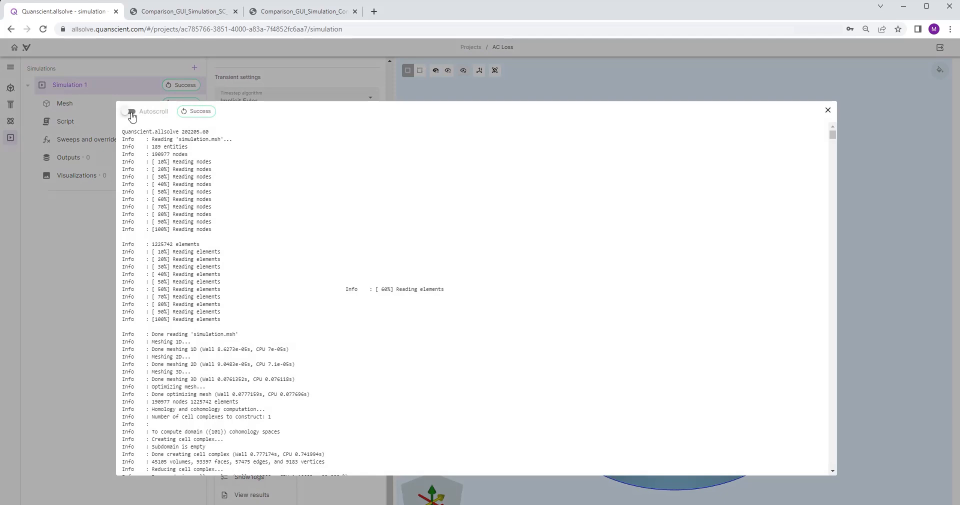
left_click(129, 111)
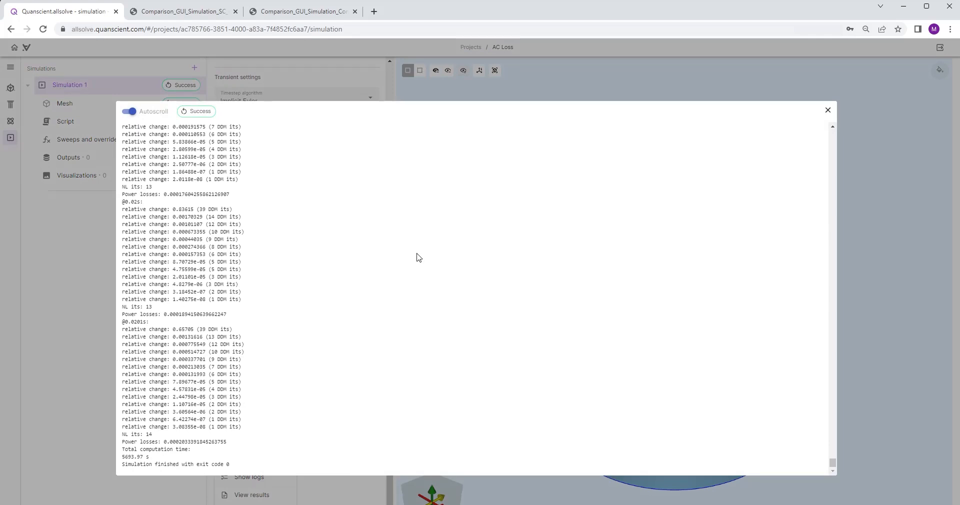
left_click(828, 110)
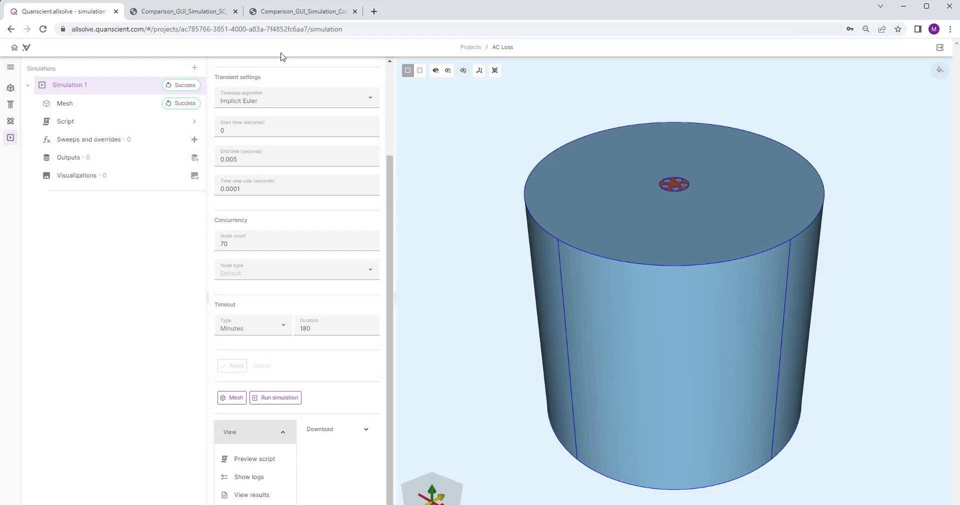
Step: Compare the GUI simulation with the paper in the plots of superconductor losses and losses in all conducting regions
left_click(199, 12)
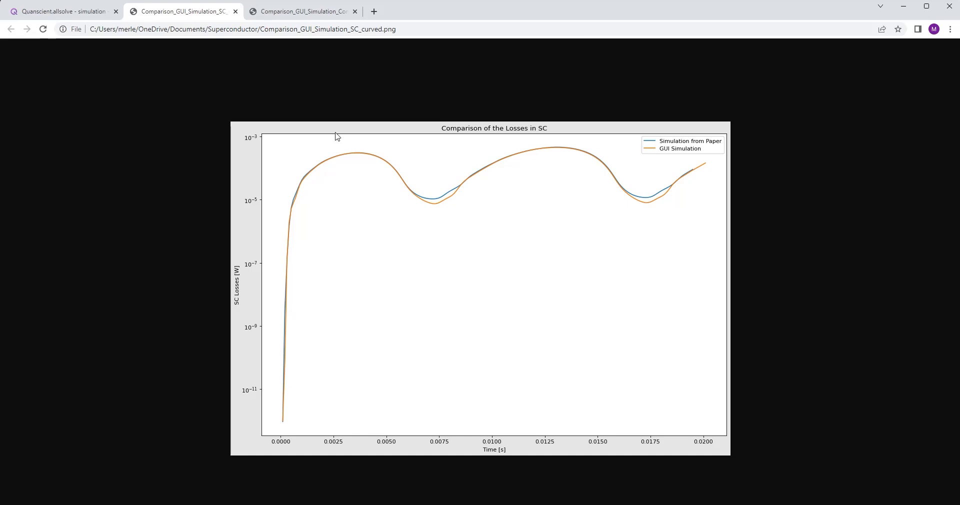
left_click(302, 12)
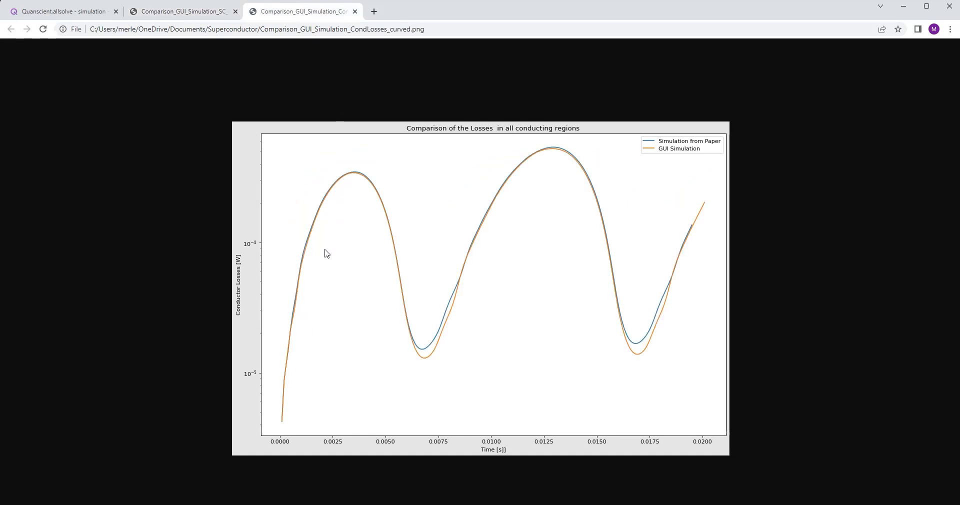